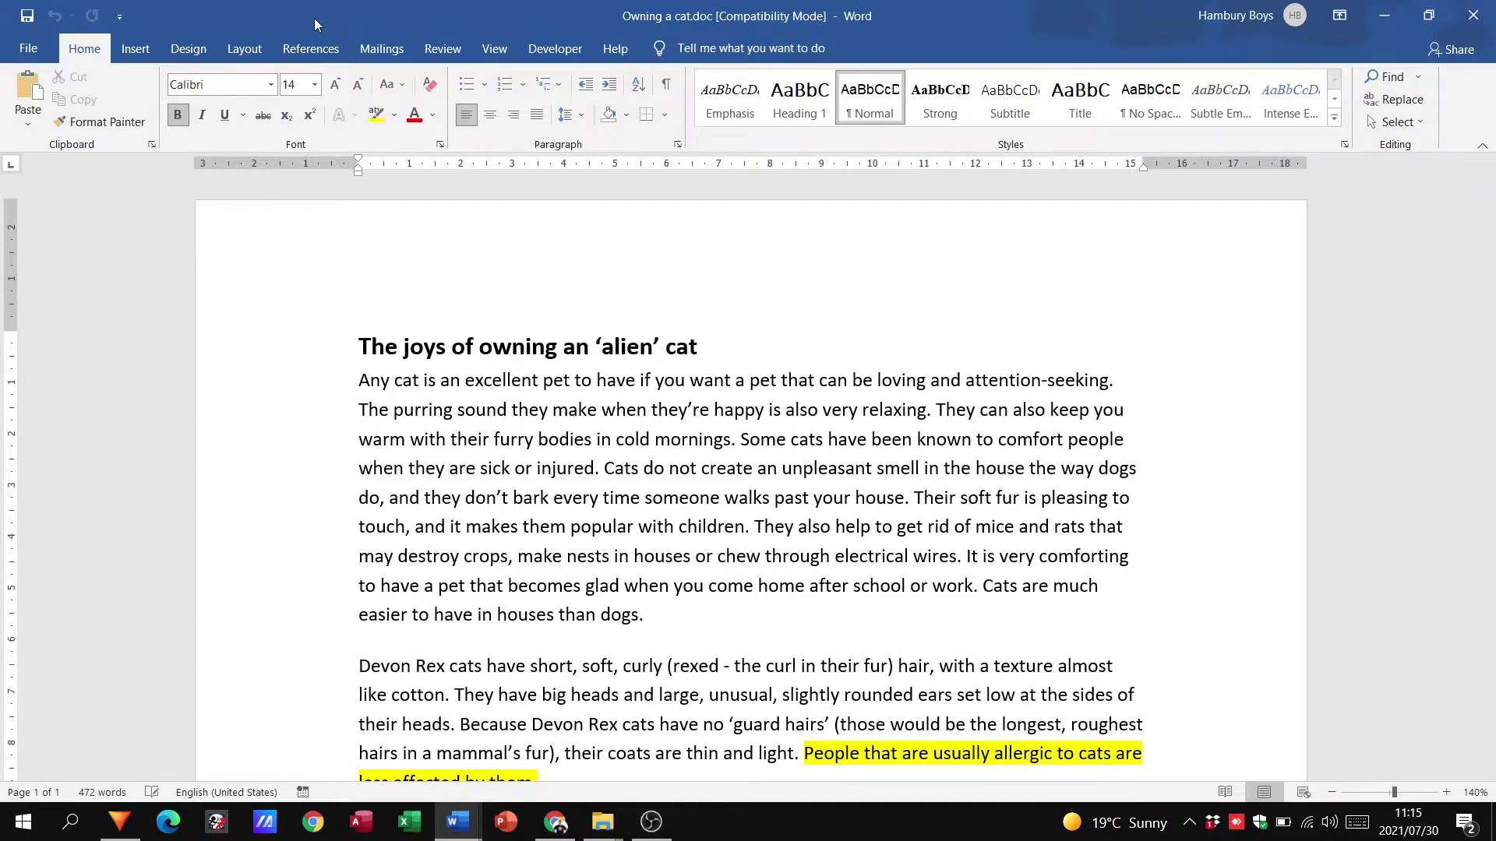
Step: Show the References citation tools and put the cursor in the first paragraph
left_click(321, 51)
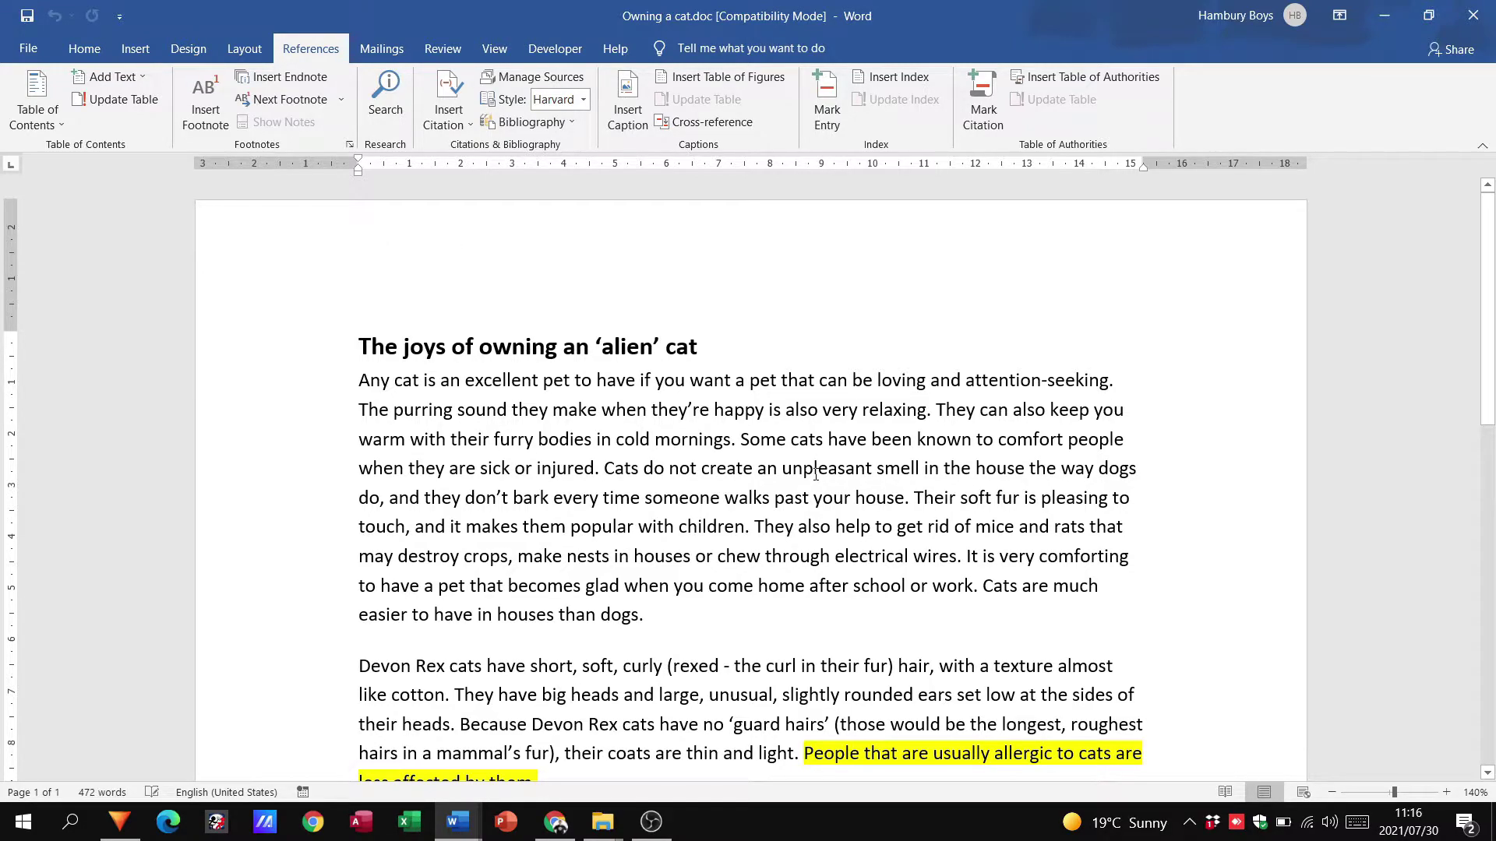
left_click(815, 471)
scroll(599, 469, "down", 5)
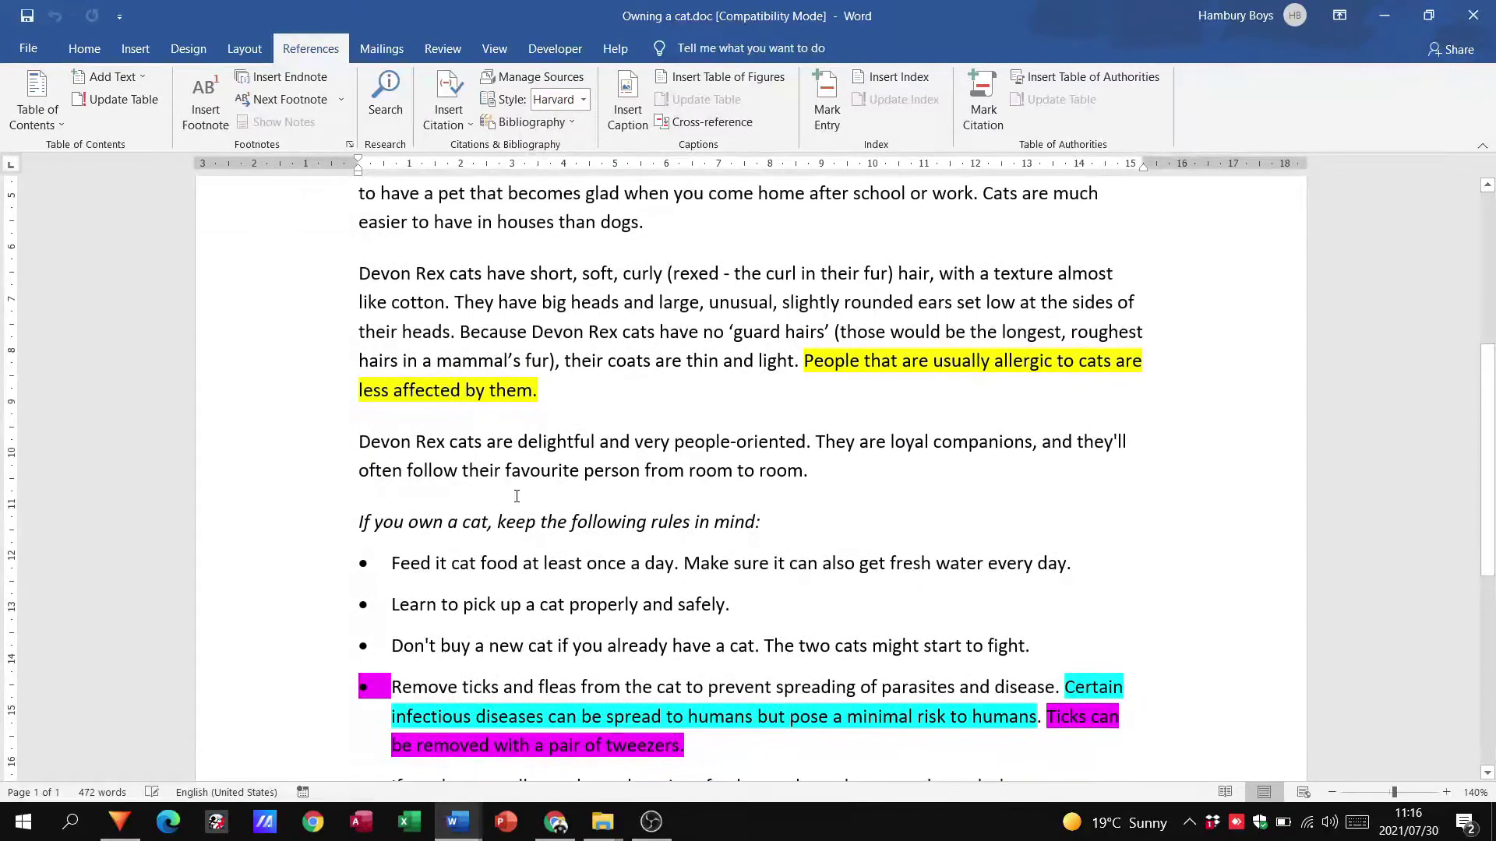
scroll(517, 497, "up", 5)
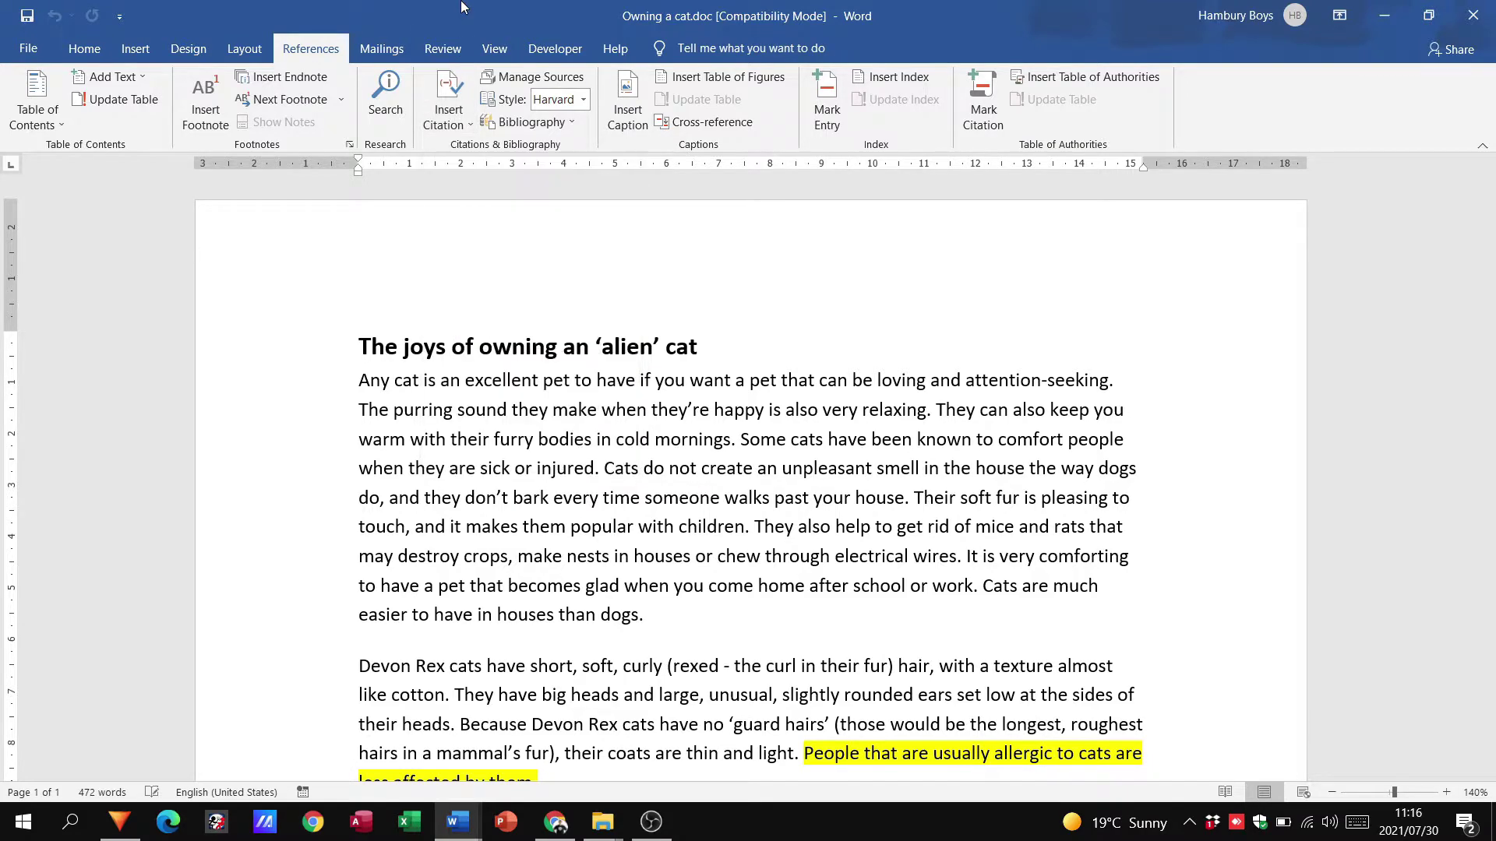
scroll(622, 407, "down", 2)
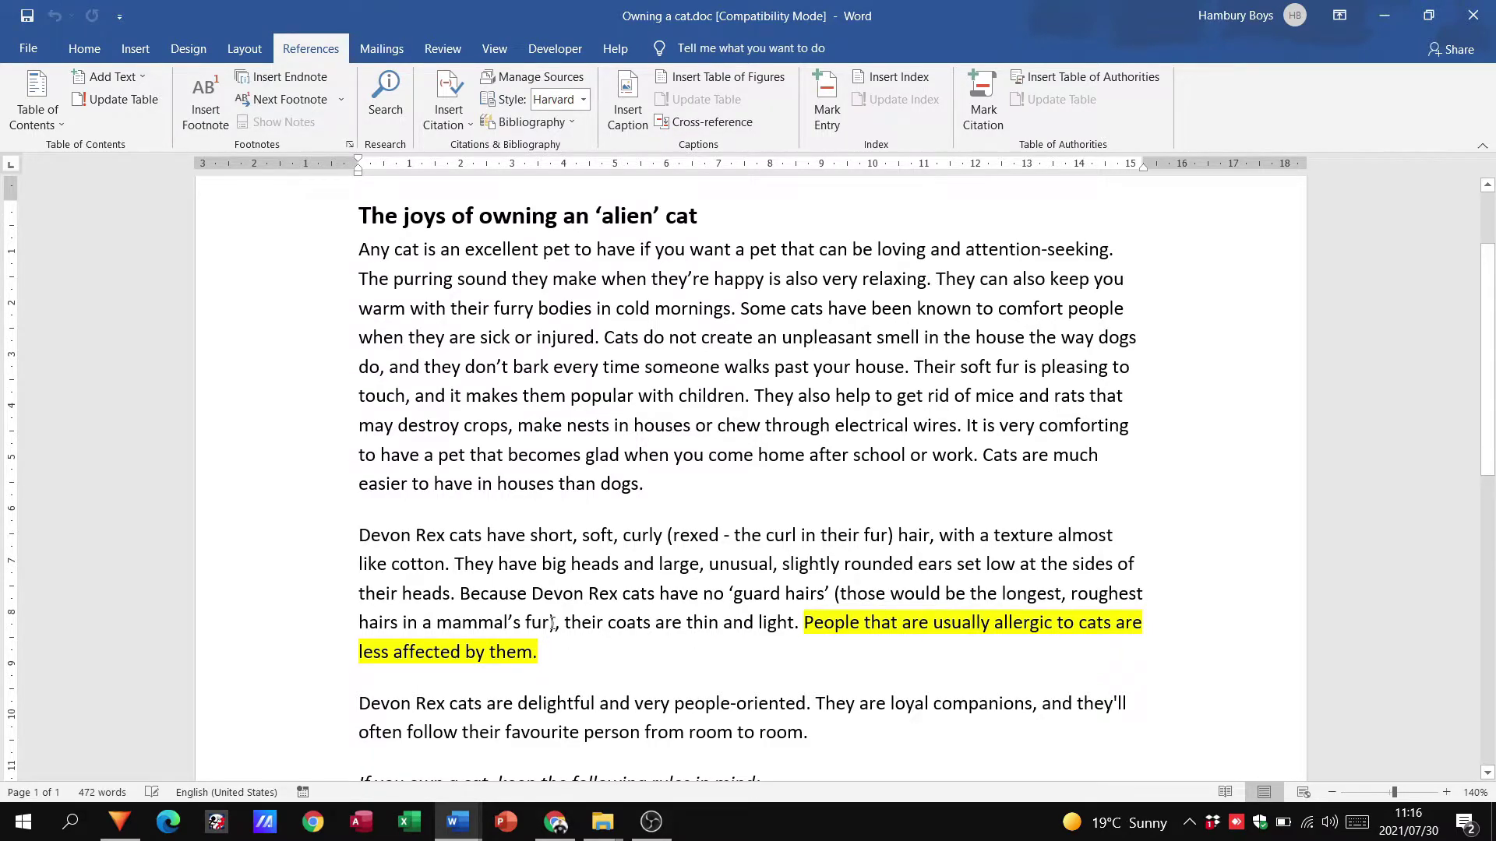
Step: Insert a (Hawcroft, 1994) citation after 'than dogs.' at the end of the first paragraph
left_click(463, 131)
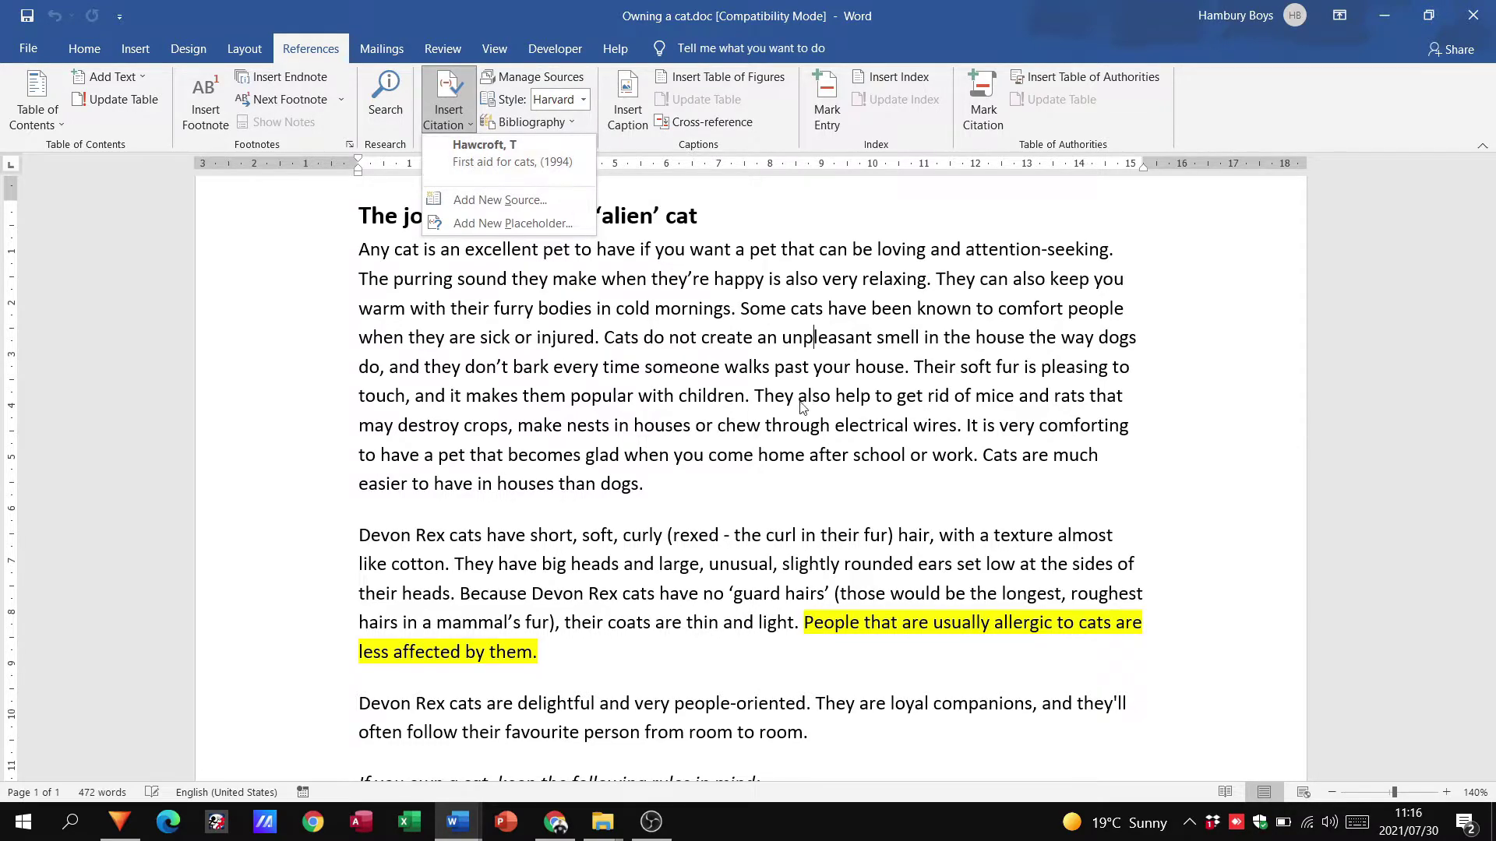
left_click(740, 479)
left_click(668, 479)
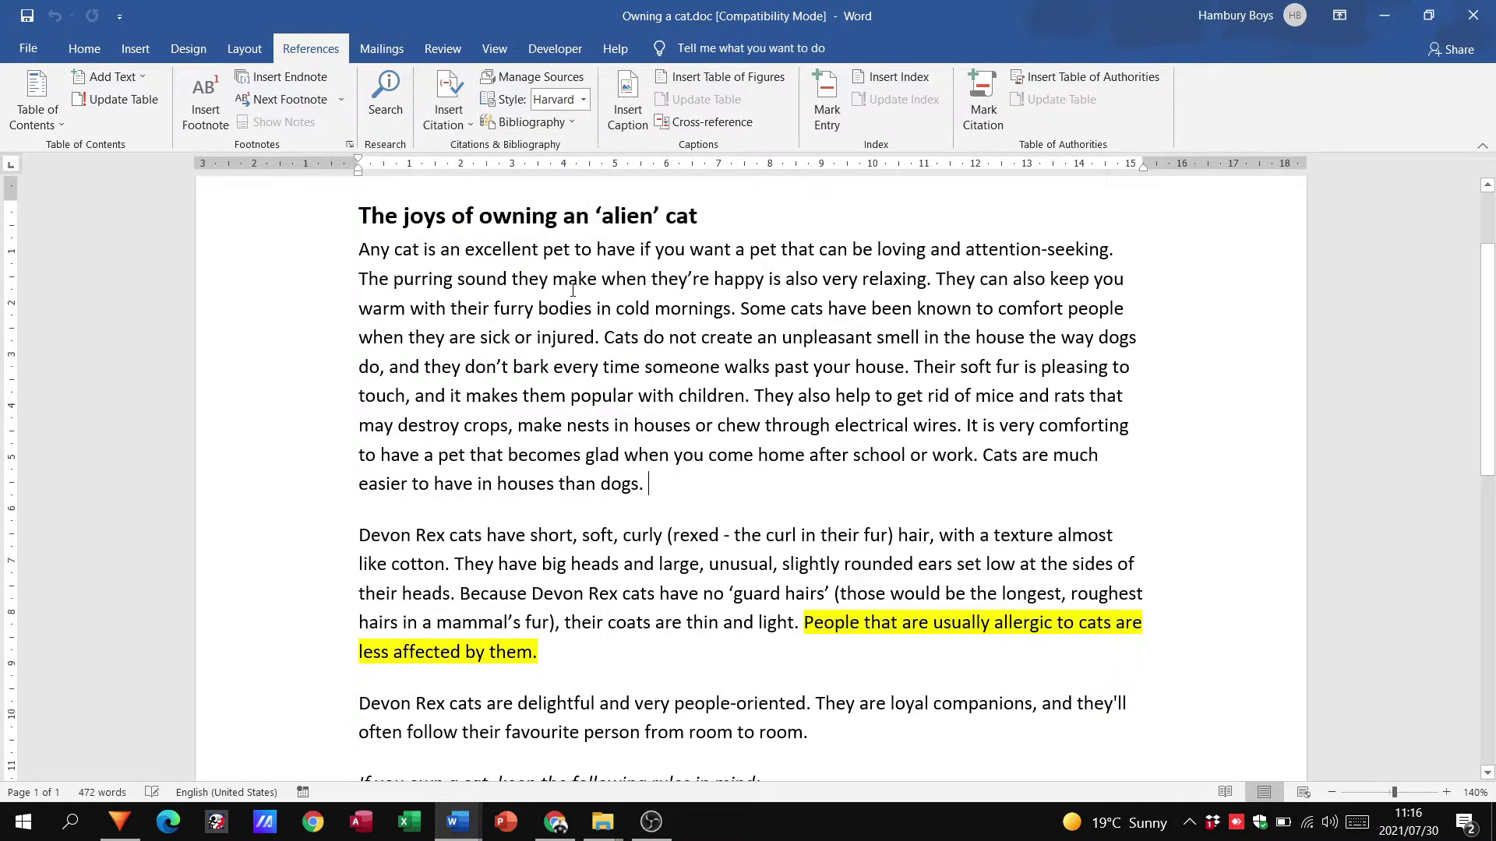
left_click(466, 120)
left_click(484, 159)
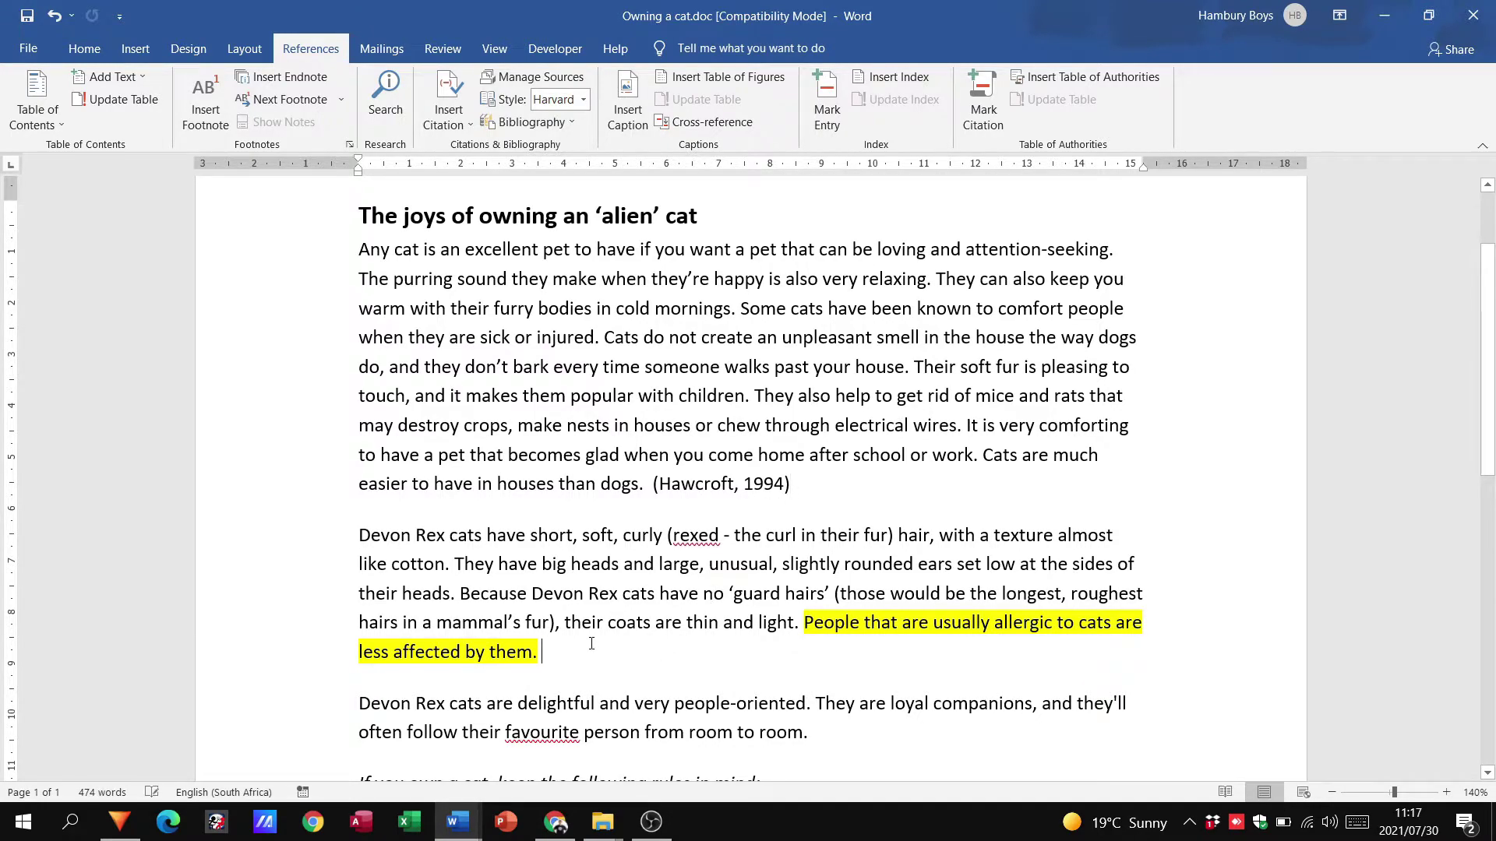
Step: Start a new Book Section citation source and enter the author's name
left_click(474, 122)
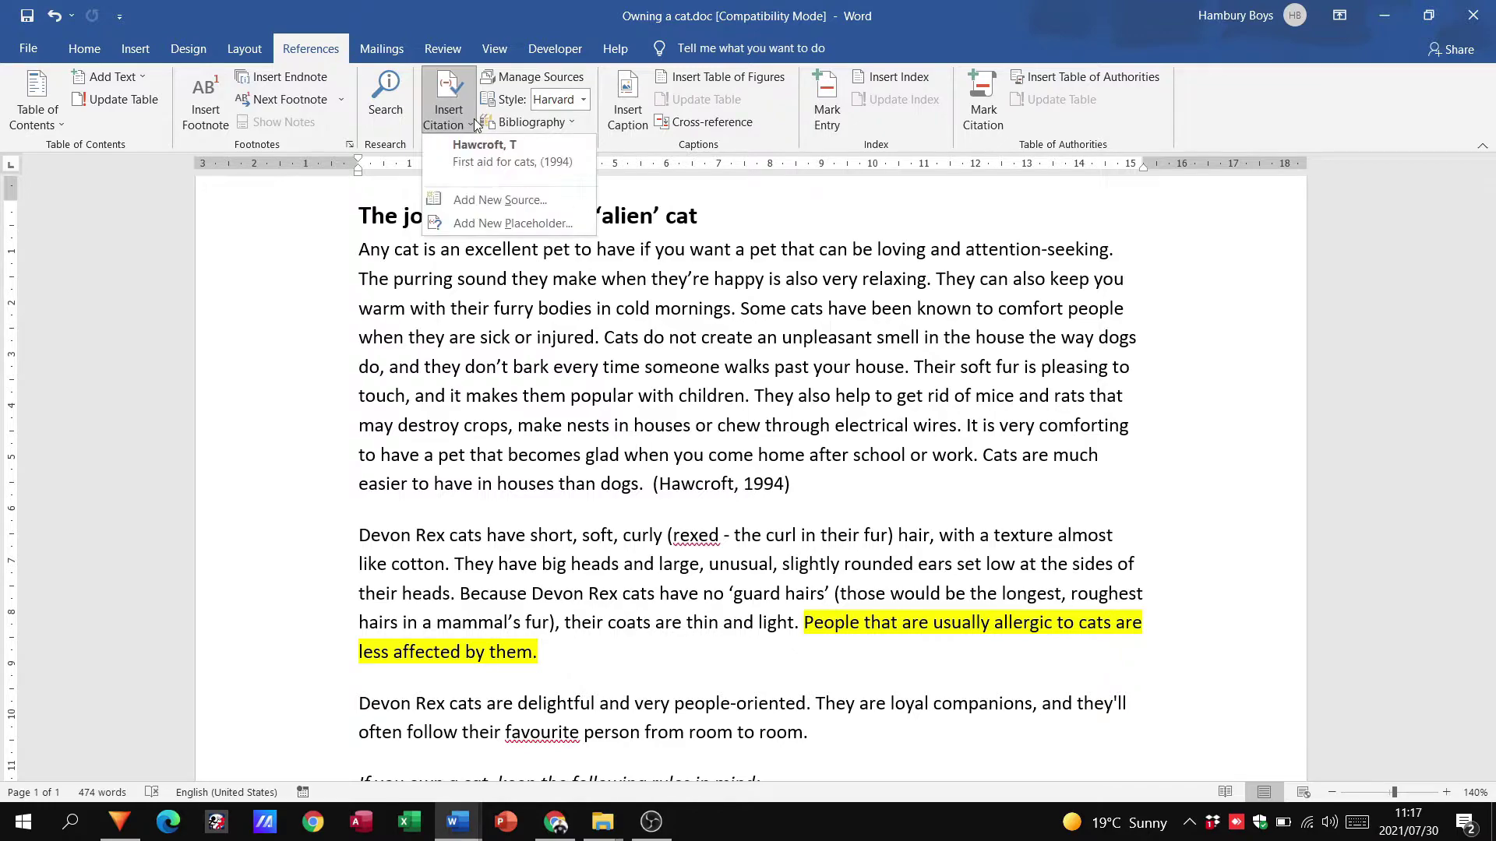
left_click(491, 201)
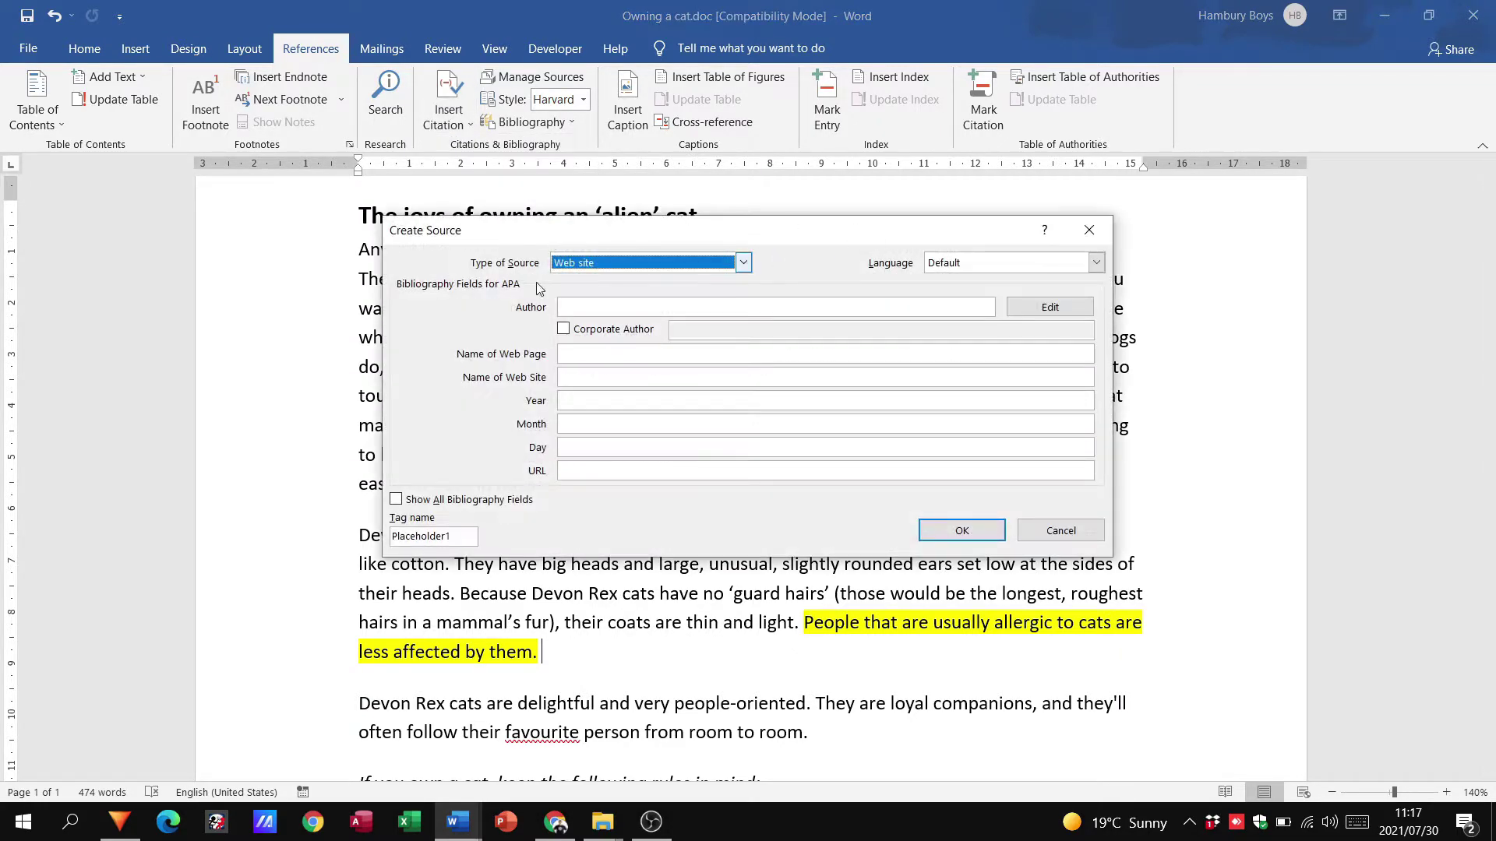
left_click(744, 262)
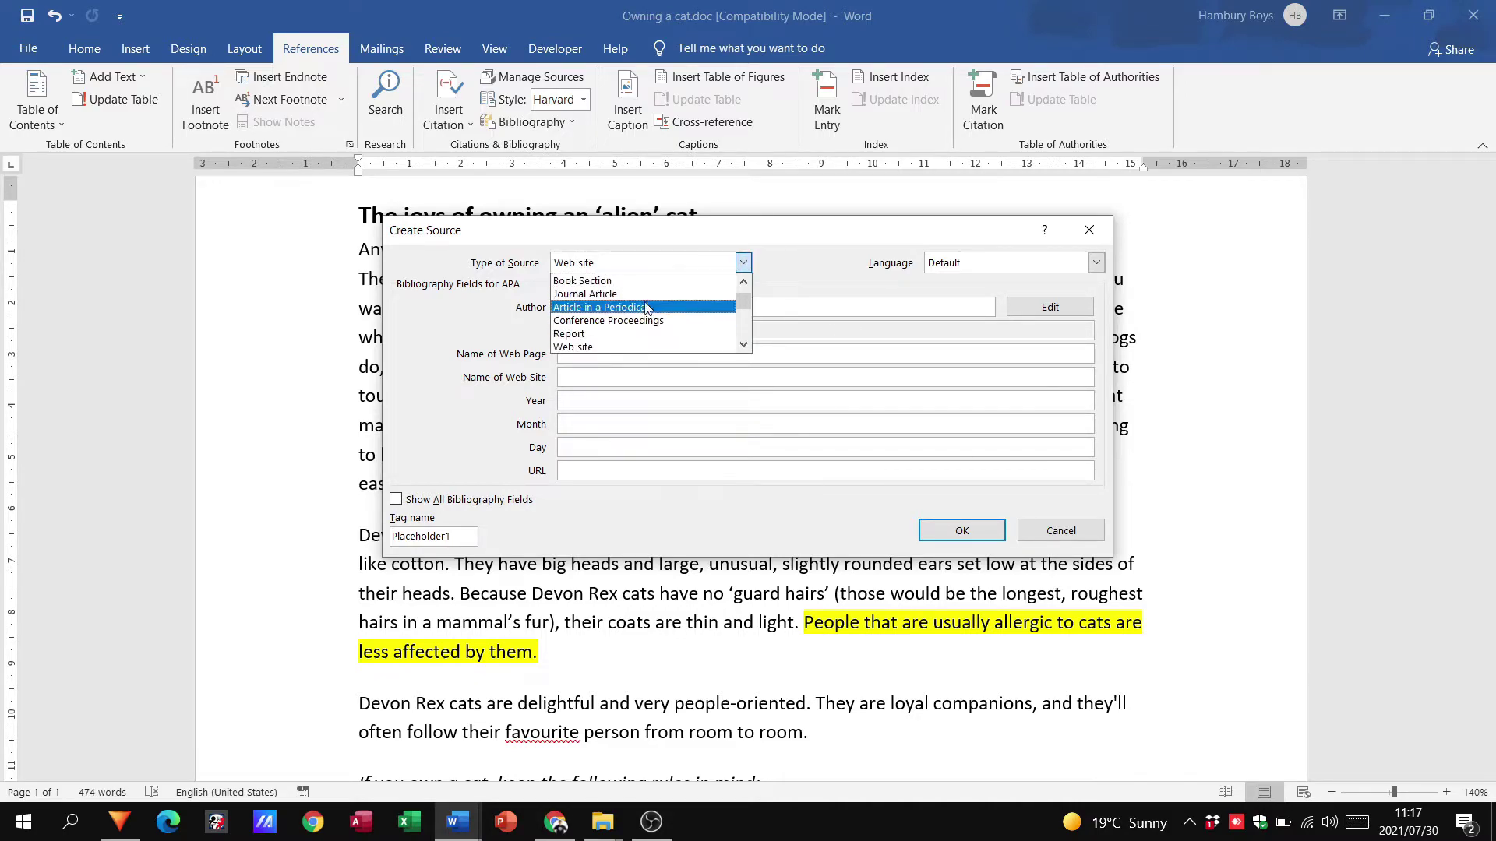
left_click(691, 283)
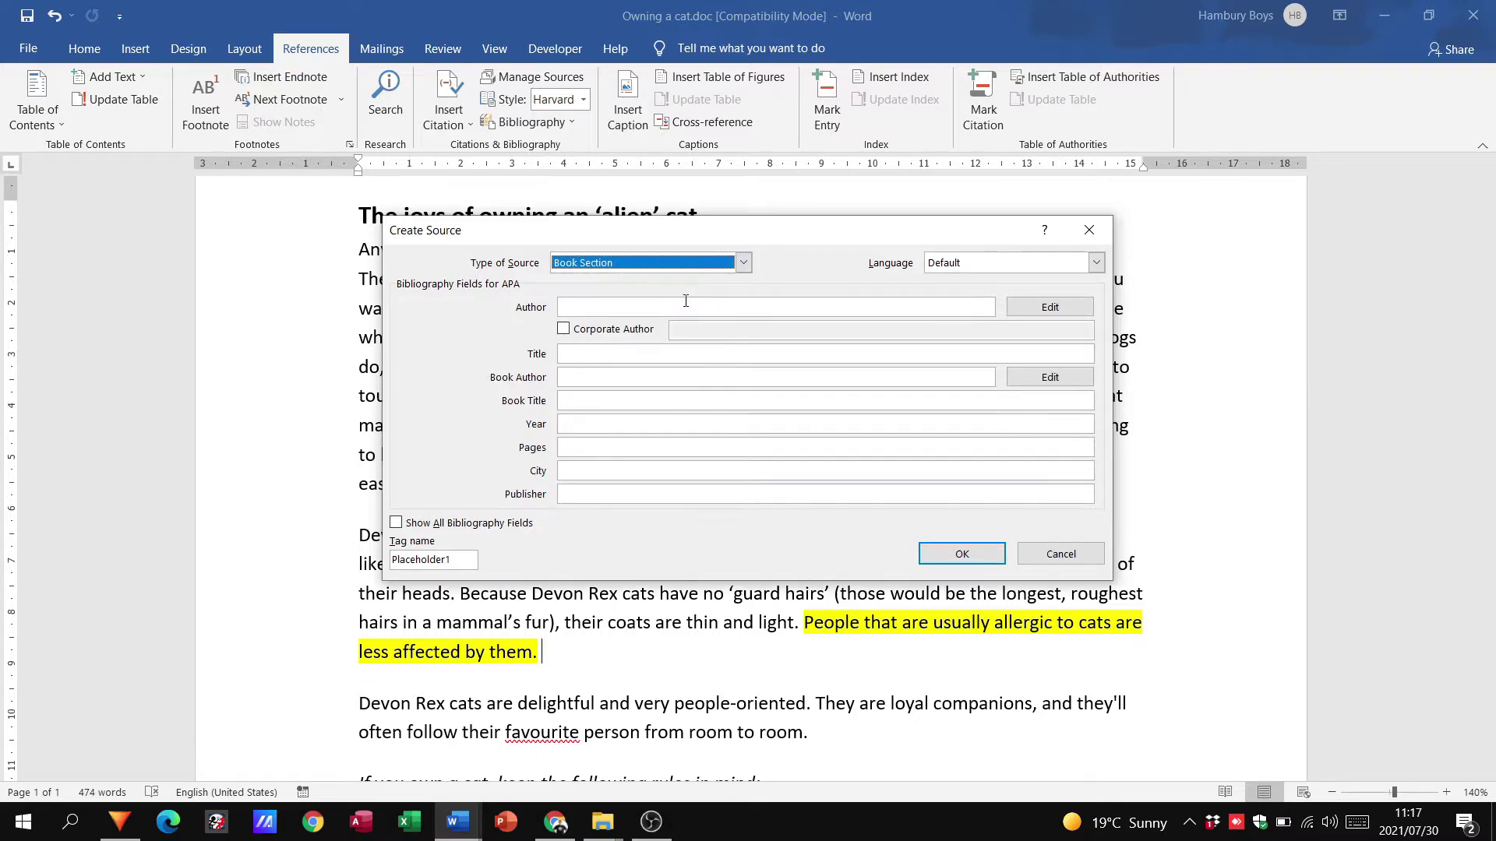
left_click(684, 306)
type("jo")
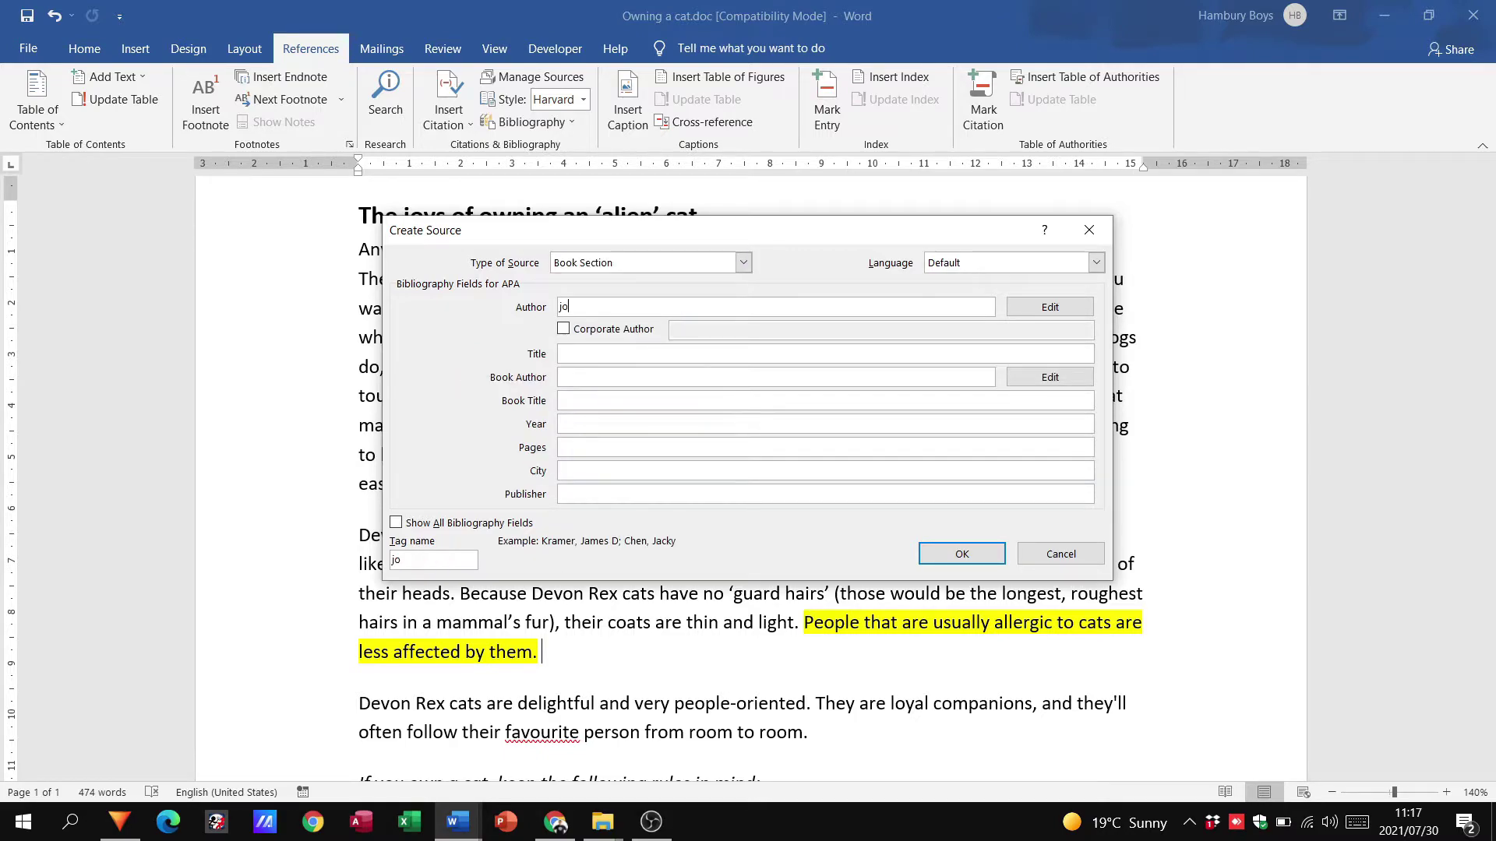
type("hn marx")
Step: Enter title 'where do we belong', the book author's name, and book title 'who are we'
left_click(641, 347)
type("wher")
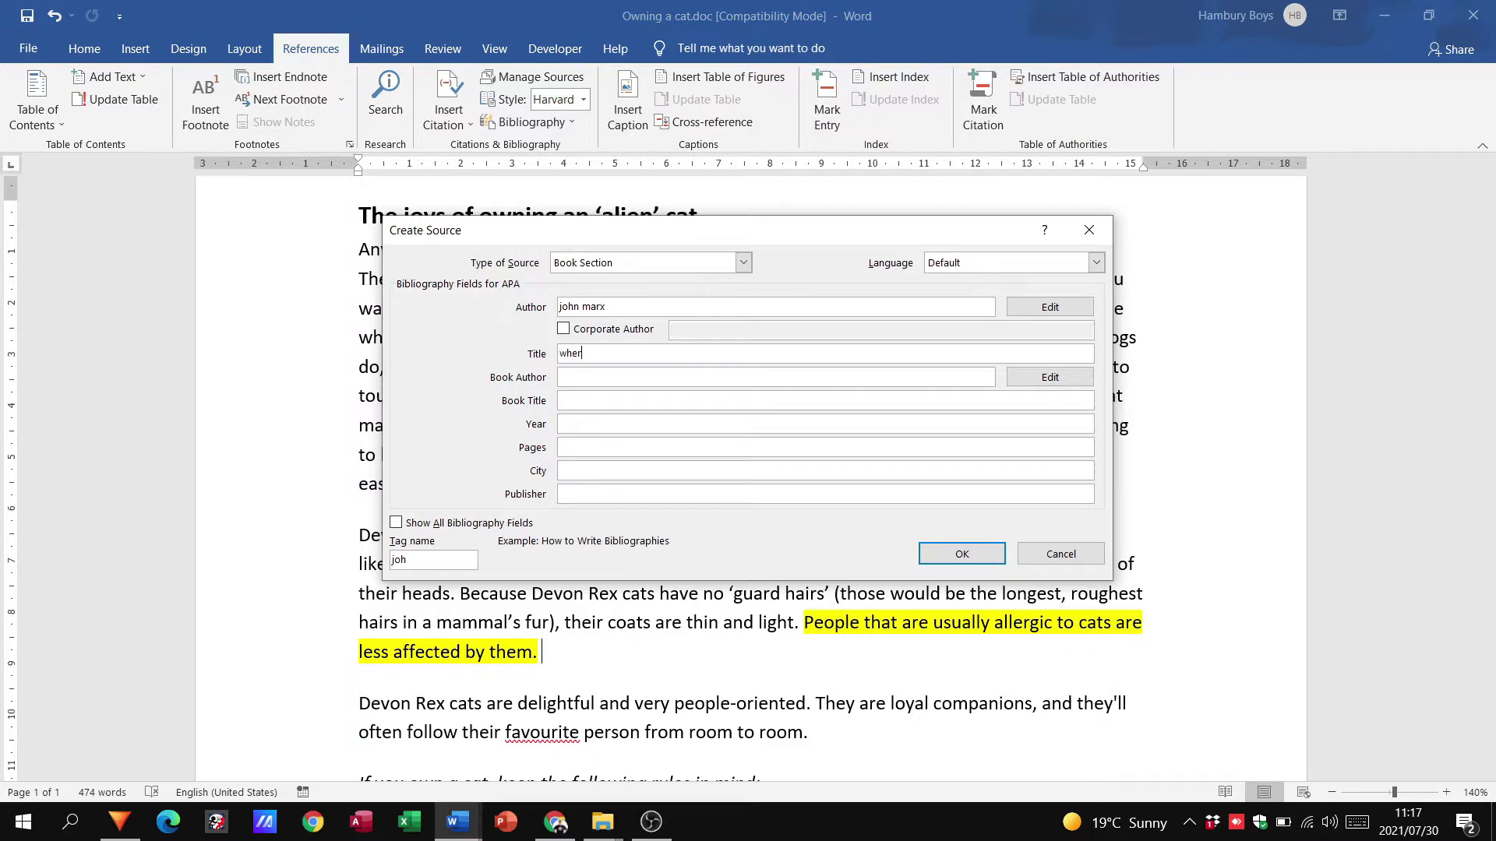
type("e do e")
key("BackSpace")
type("we belong")
key("Tab")
type("joh")
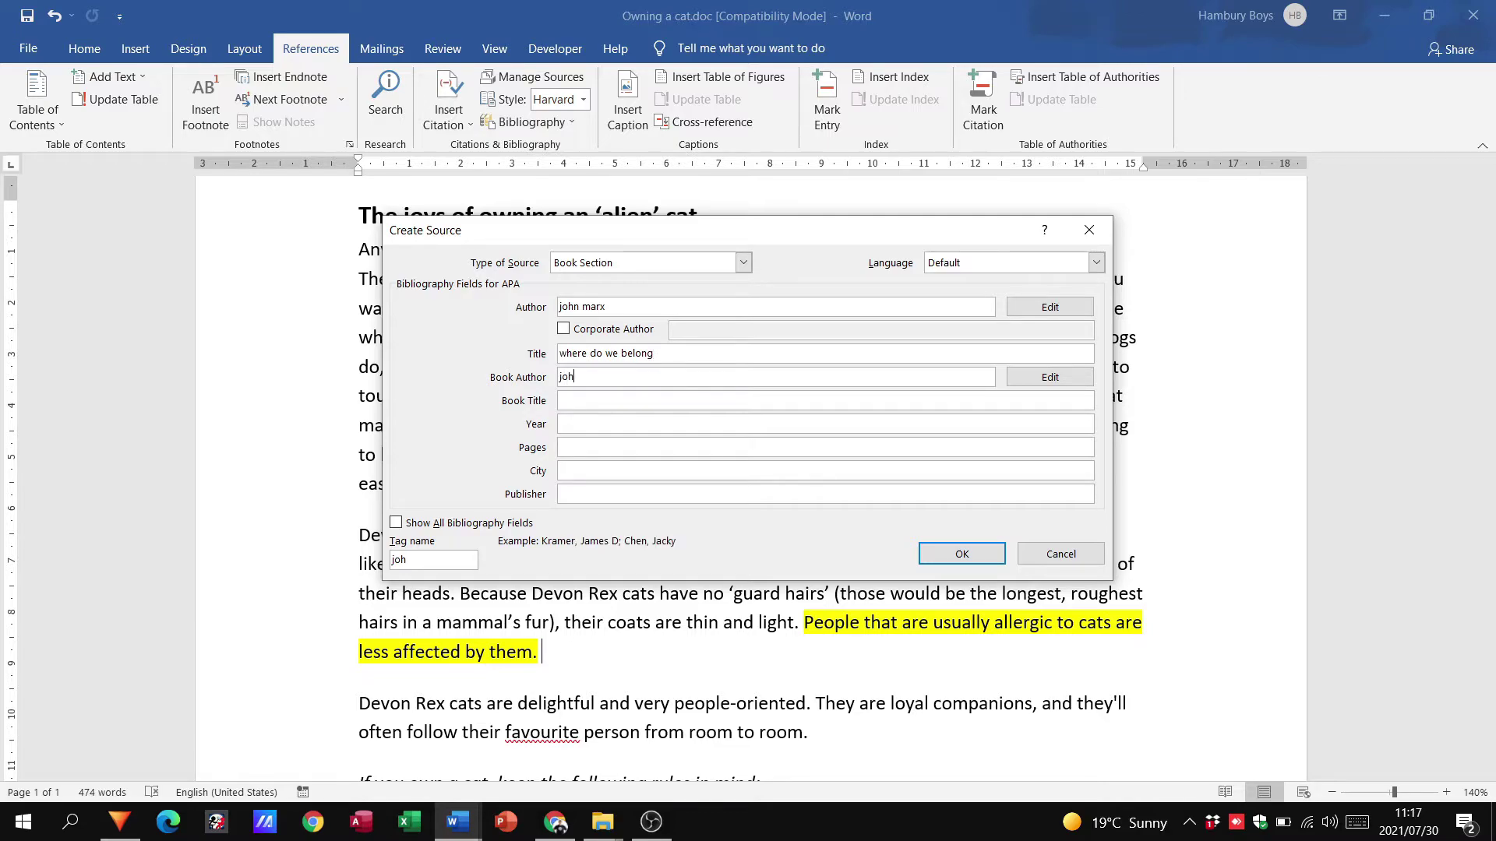
type("nny boy")
key("Tab")
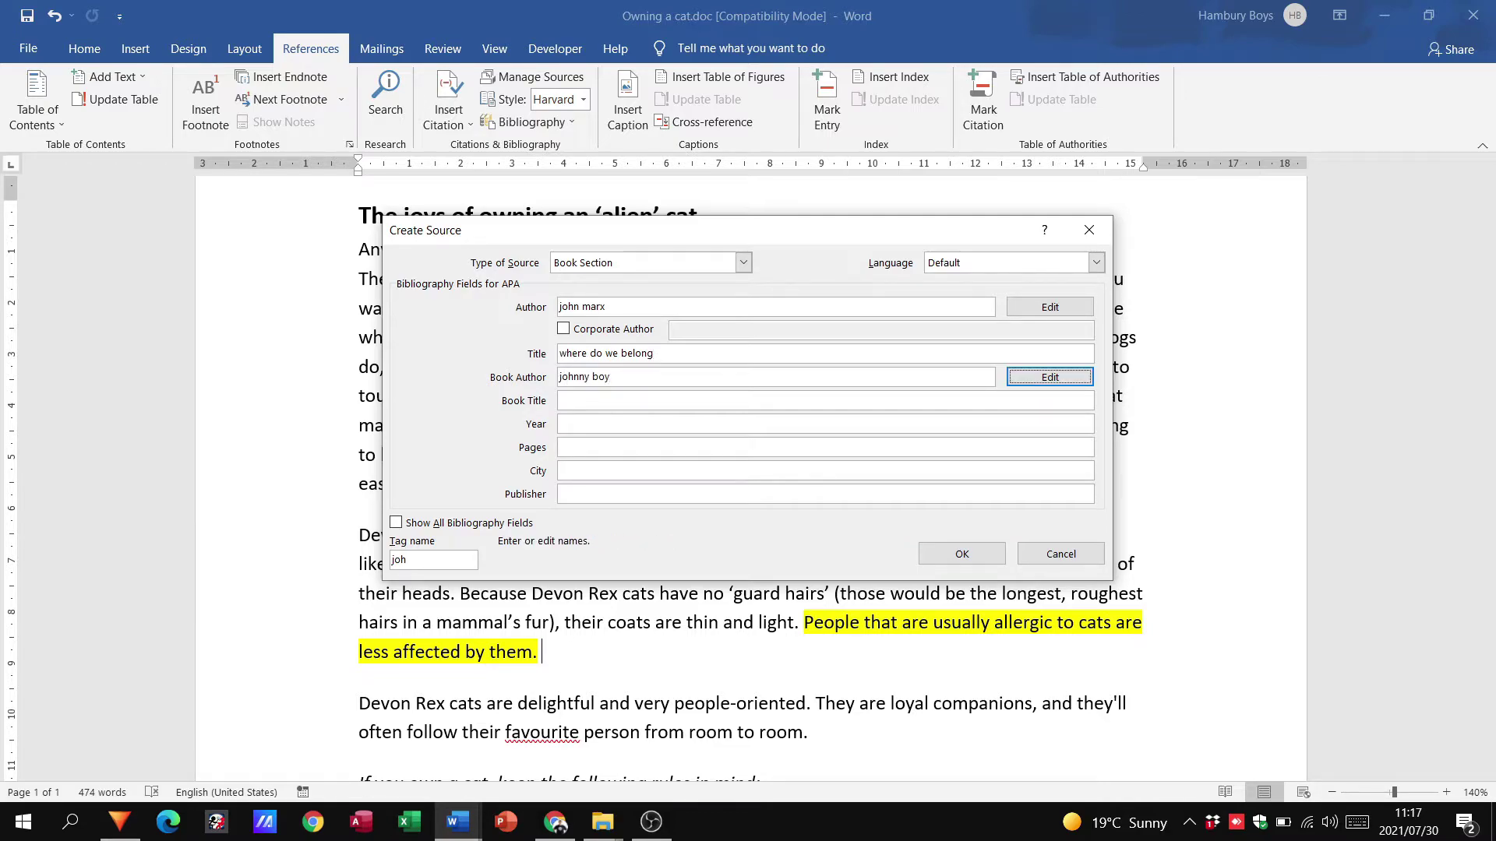
key("Tab")
type("who ")
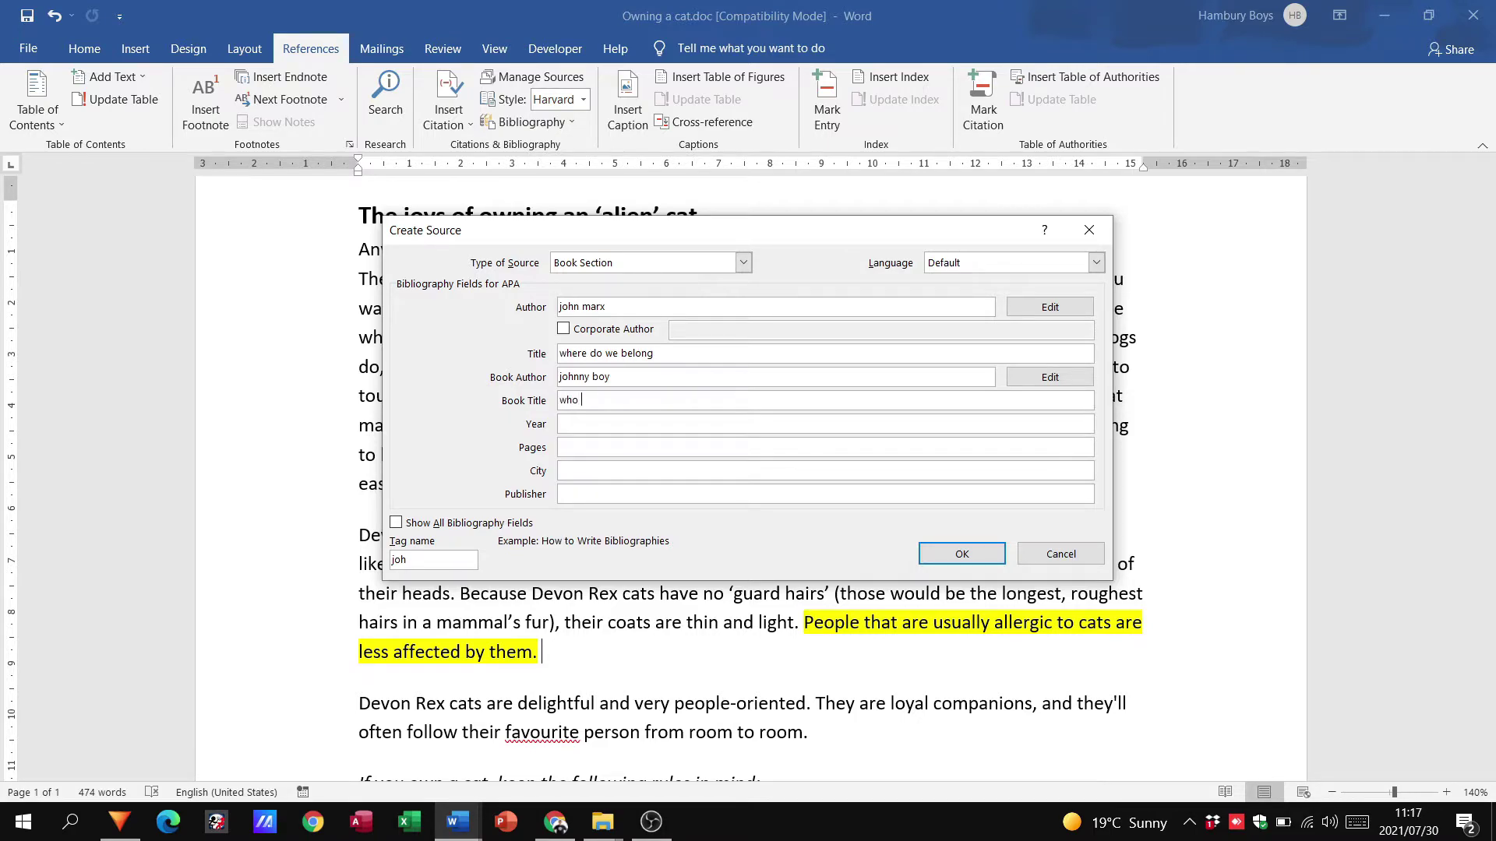
type("are we")
Step: Fill in year 1987, pages 346 and city durban for the new source
key("Tab")
type("1987")
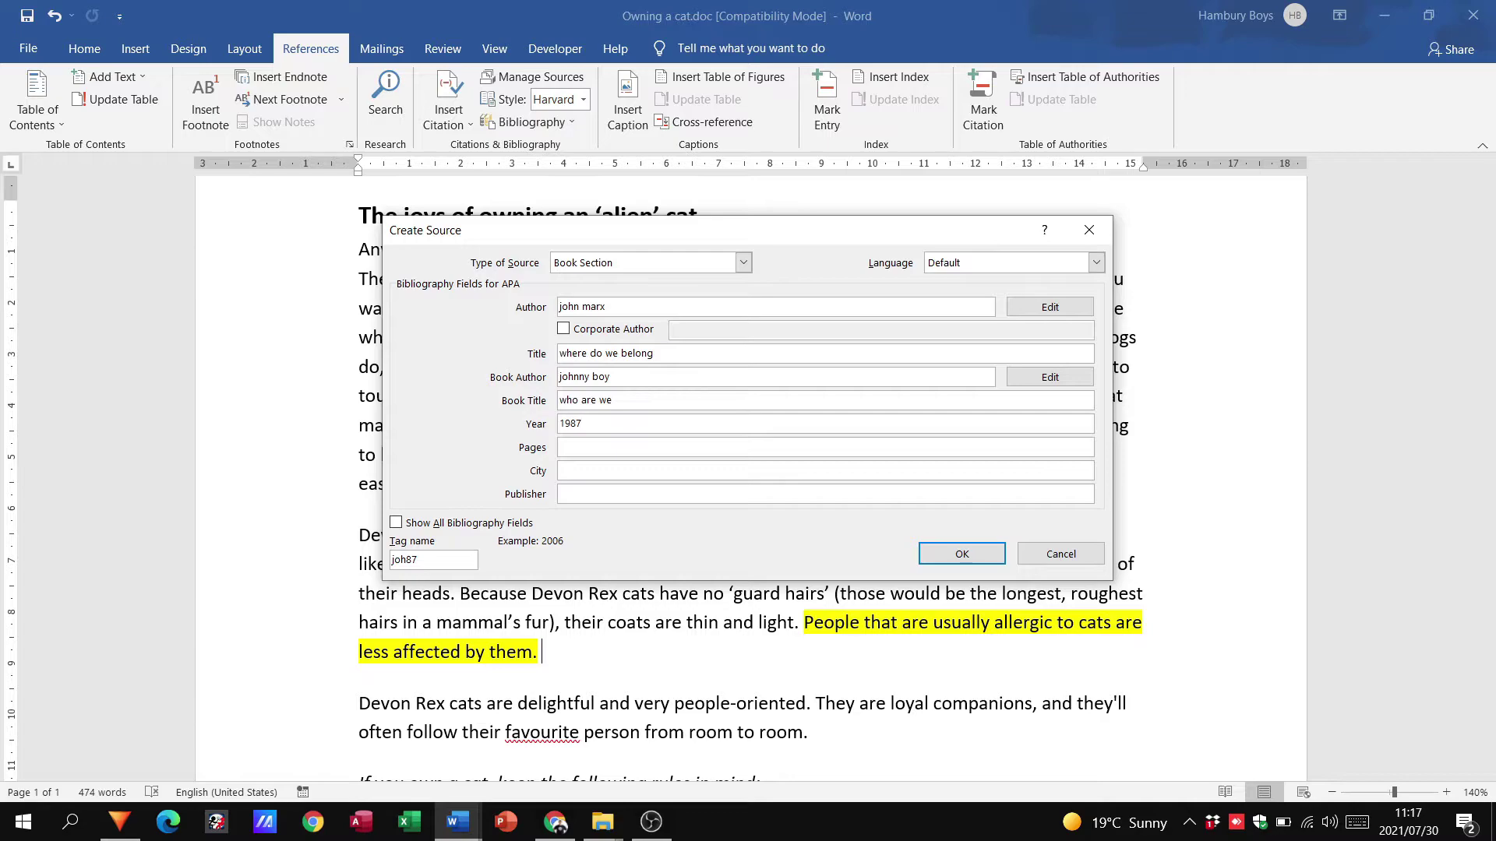
key("Tab")
type("346")
key("Tab")
type("durban")
Step: Save the 1987 source, inserting (marx, 1987) after the allergy sentence
left_click(982, 555)
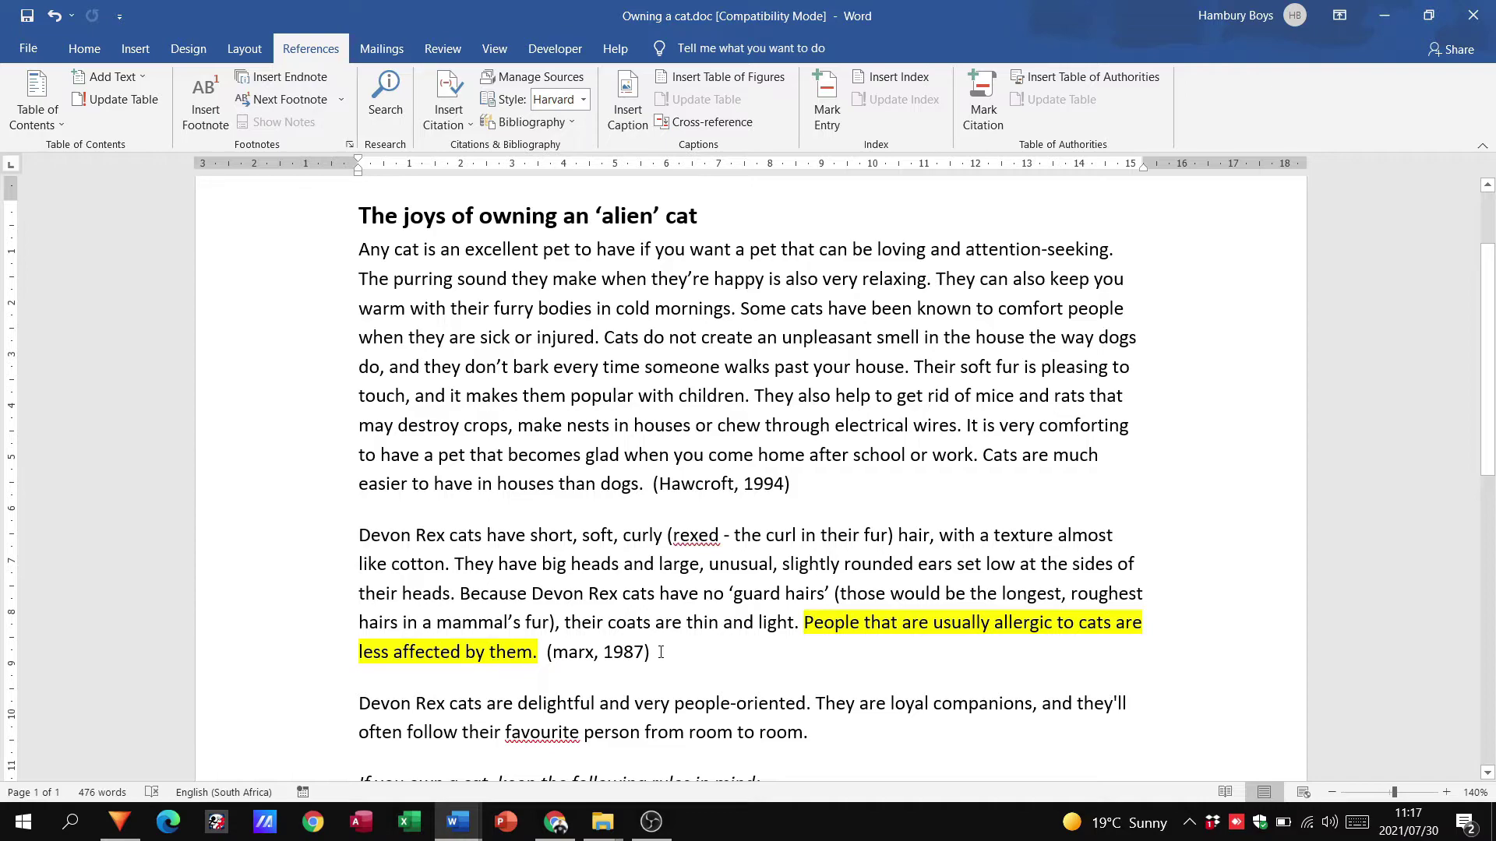
left_click(464, 127)
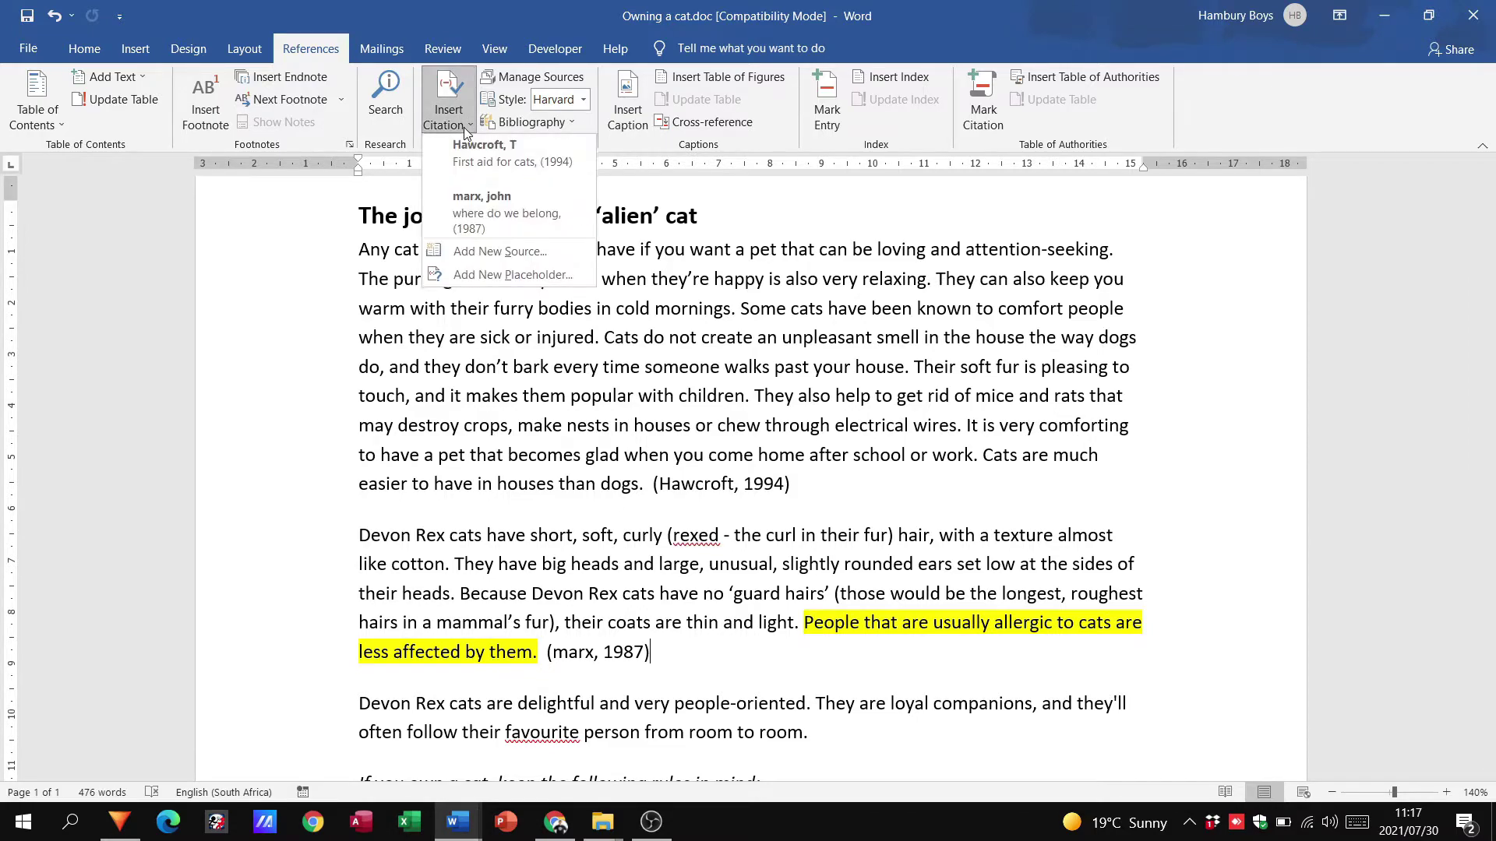
left_click(670, 658)
Step: Cite the marx 1987 source at the end of the last bullet about the vet
scroll(685, 568, "down", 4)
scroll(686, 569, "down", 4)
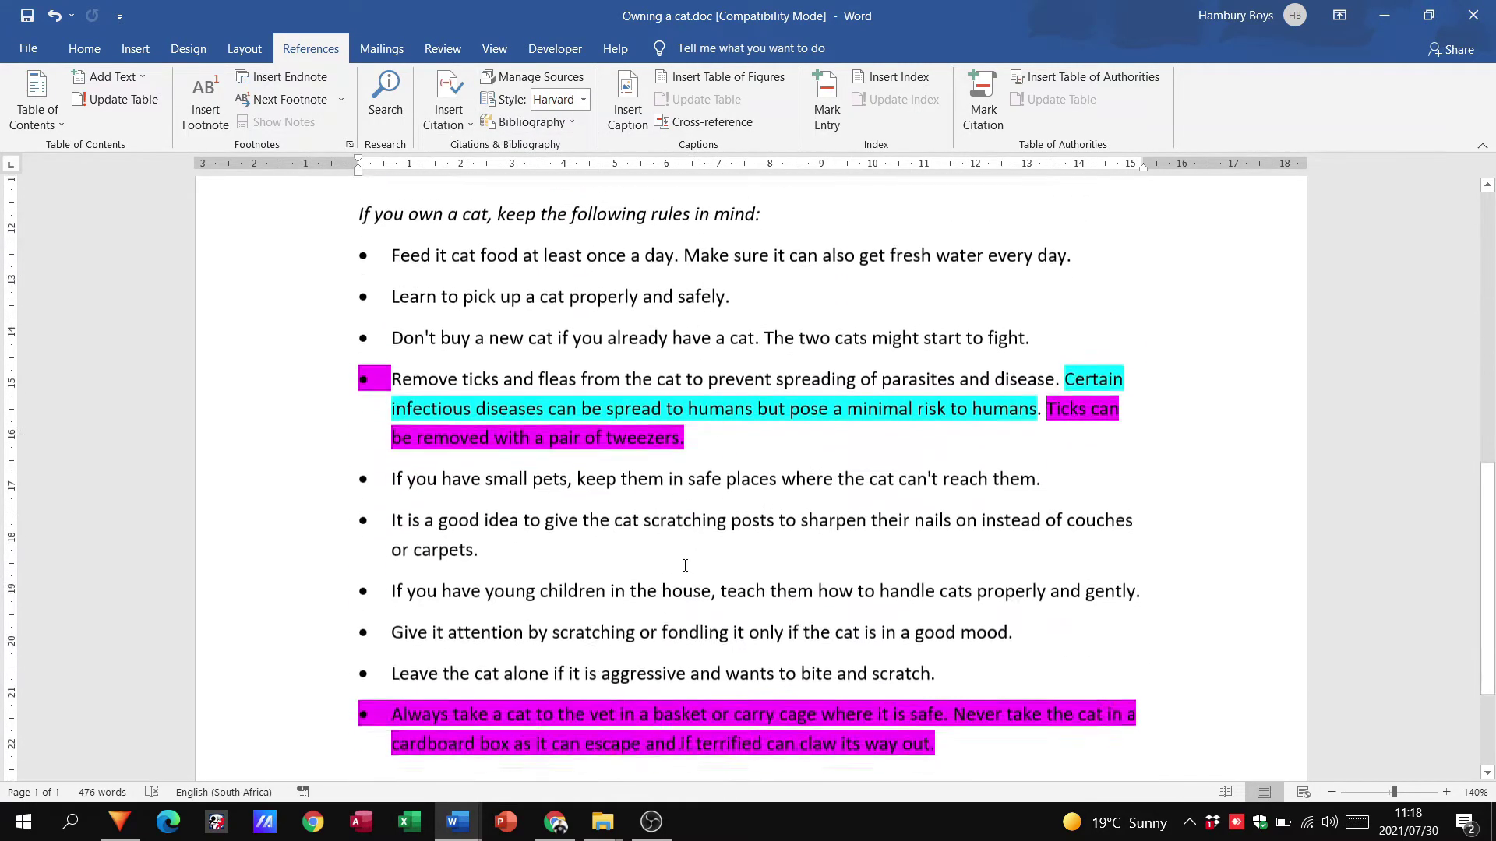
left_click(1025, 559)
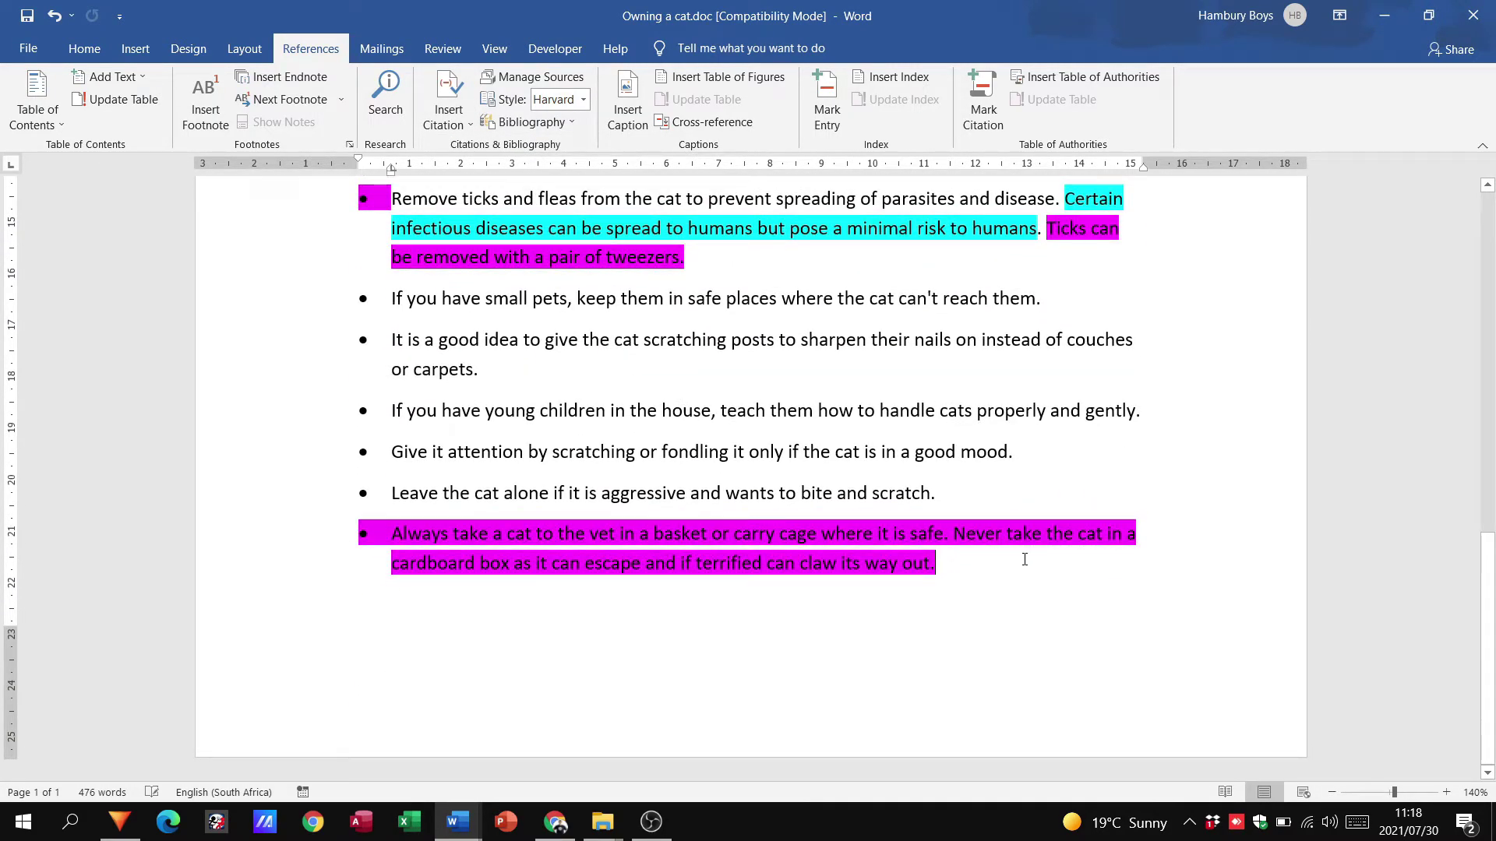
left_click(461, 128)
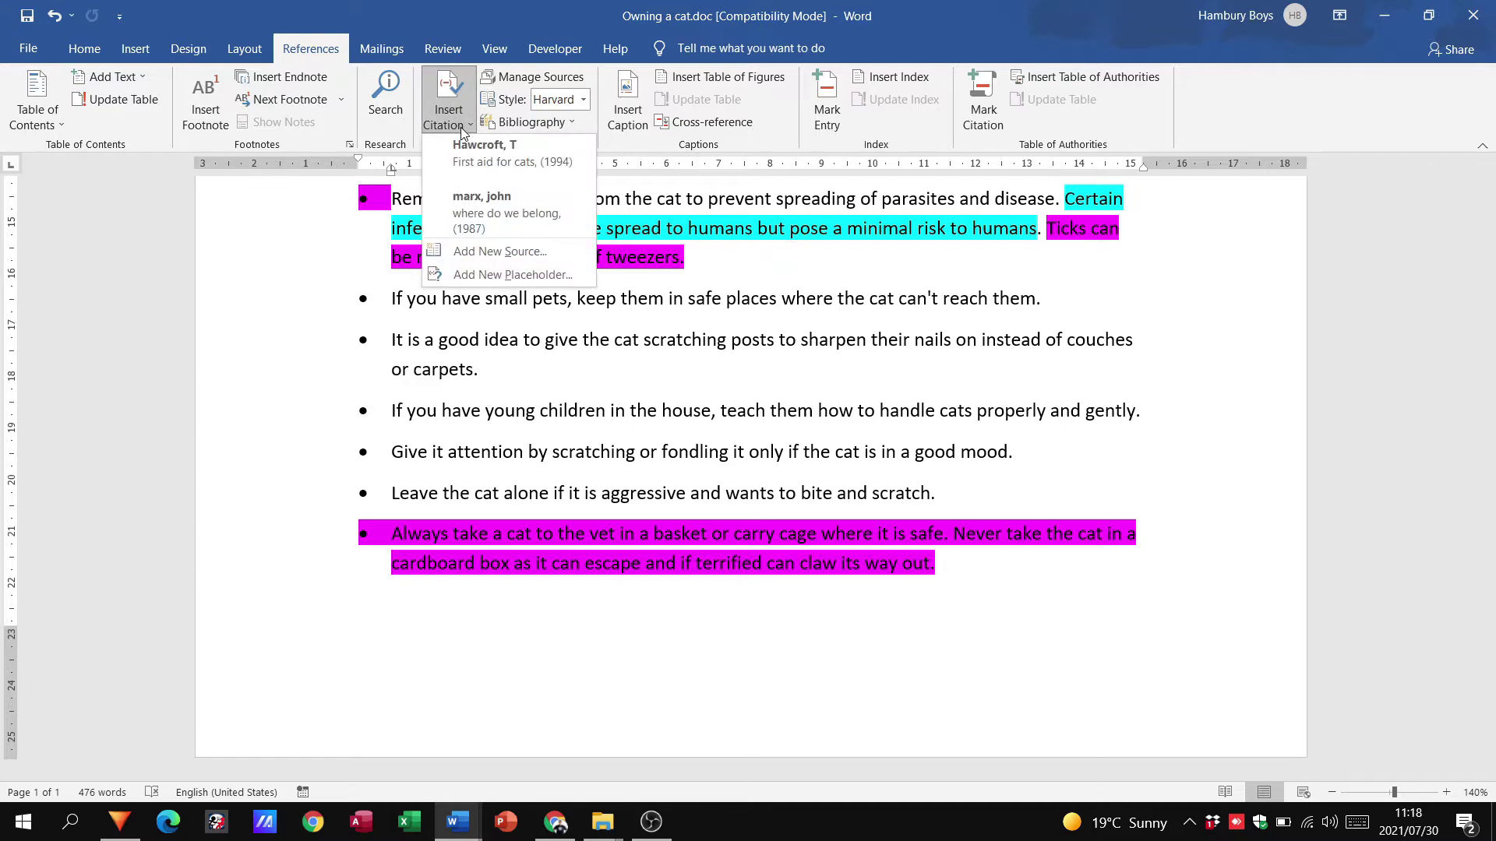
left_click(502, 215)
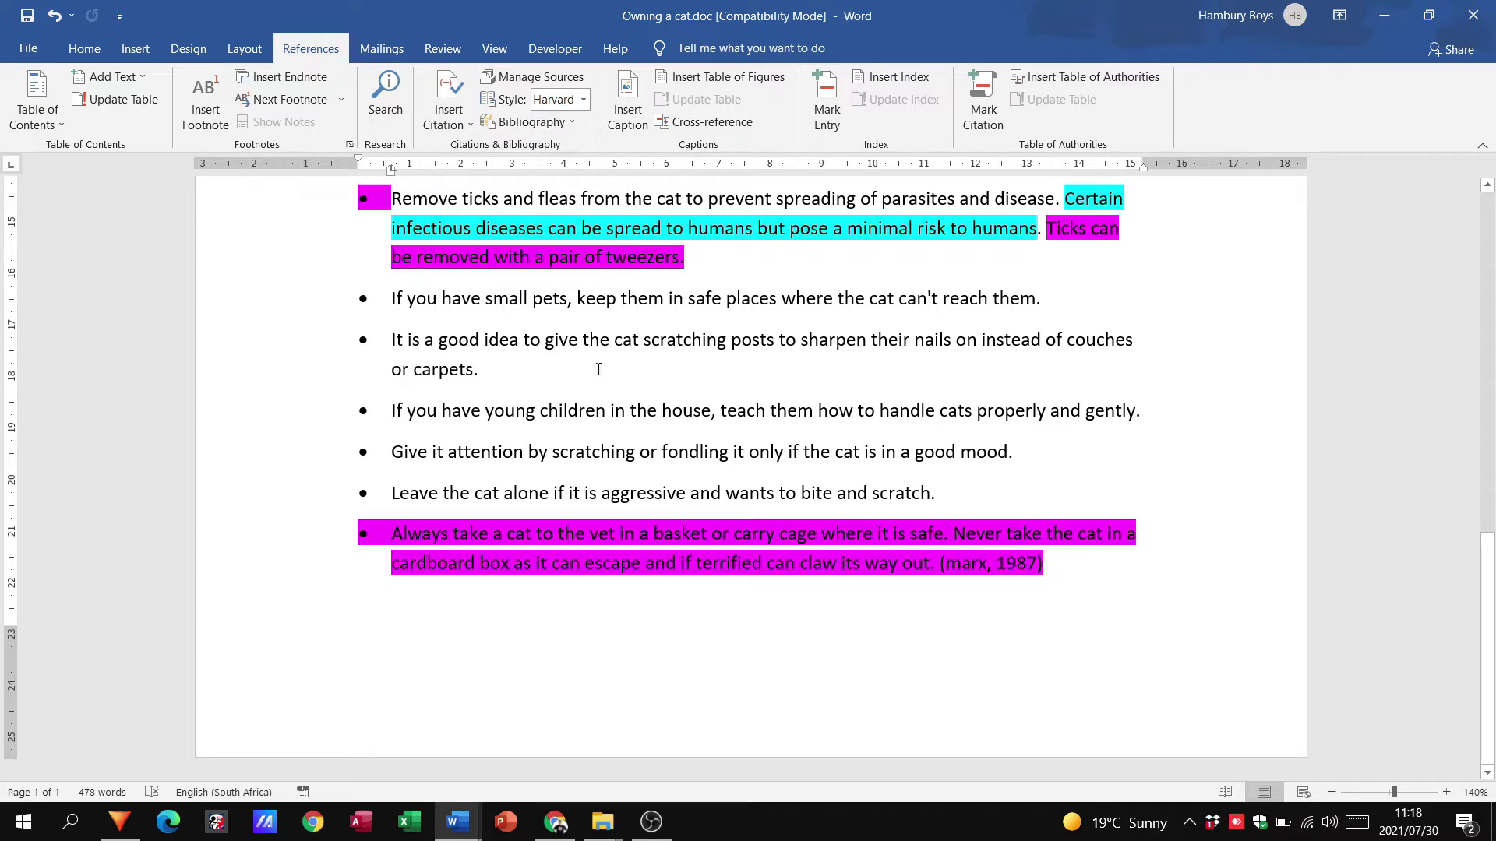
Step: In the Source Manager, start a new source with author 'fdgfdg' and title 'gdfg'
left_click(541, 76)
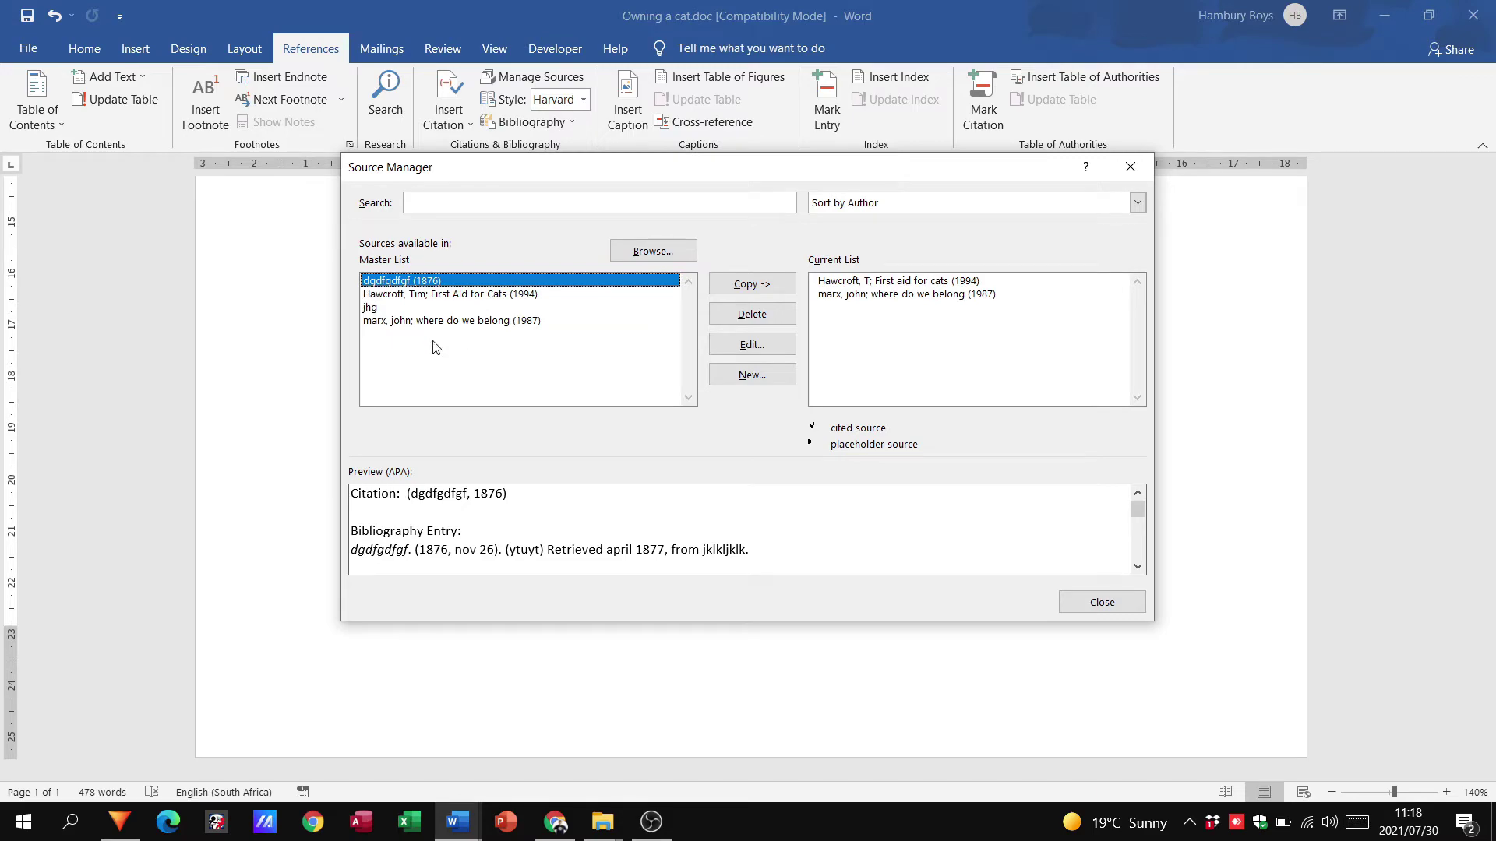
left_click(761, 376)
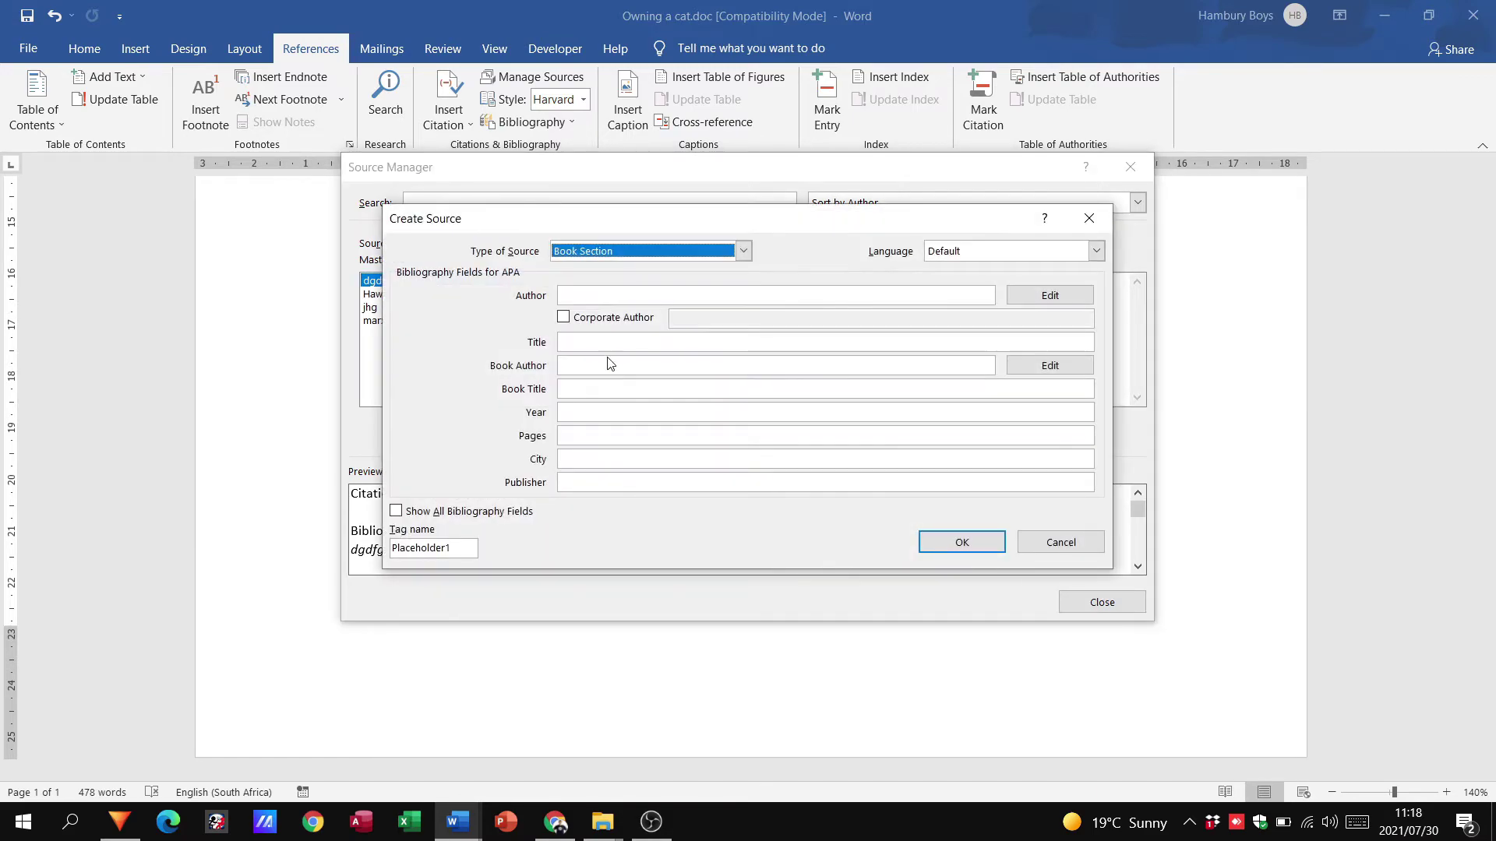
left_click(621, 294)
type("fdgfdg")
left_click(625, 341)
type("gdfg")
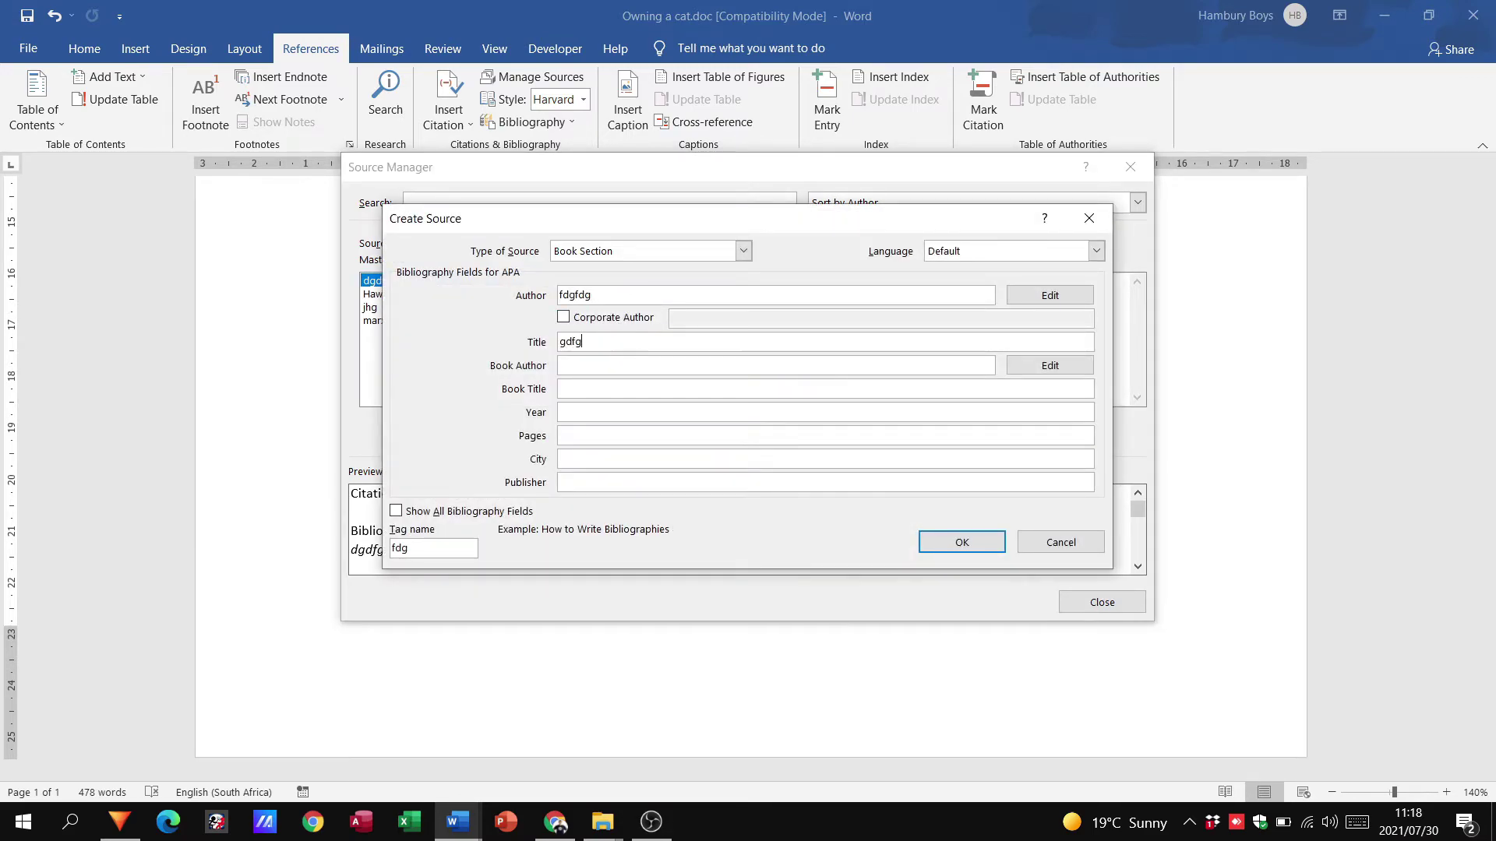
Step: Add book author 'fdgdf', book title 'gfdgfdf', year 'gdfgdf', pages 'ddfgdfgd', then save and close
key("Tab")
type("fdgdf")
key("Tab")
key("Tab")
type("gfdgfdf")
key("Tab")
type("gdfgdf")
left_click(628, 434)
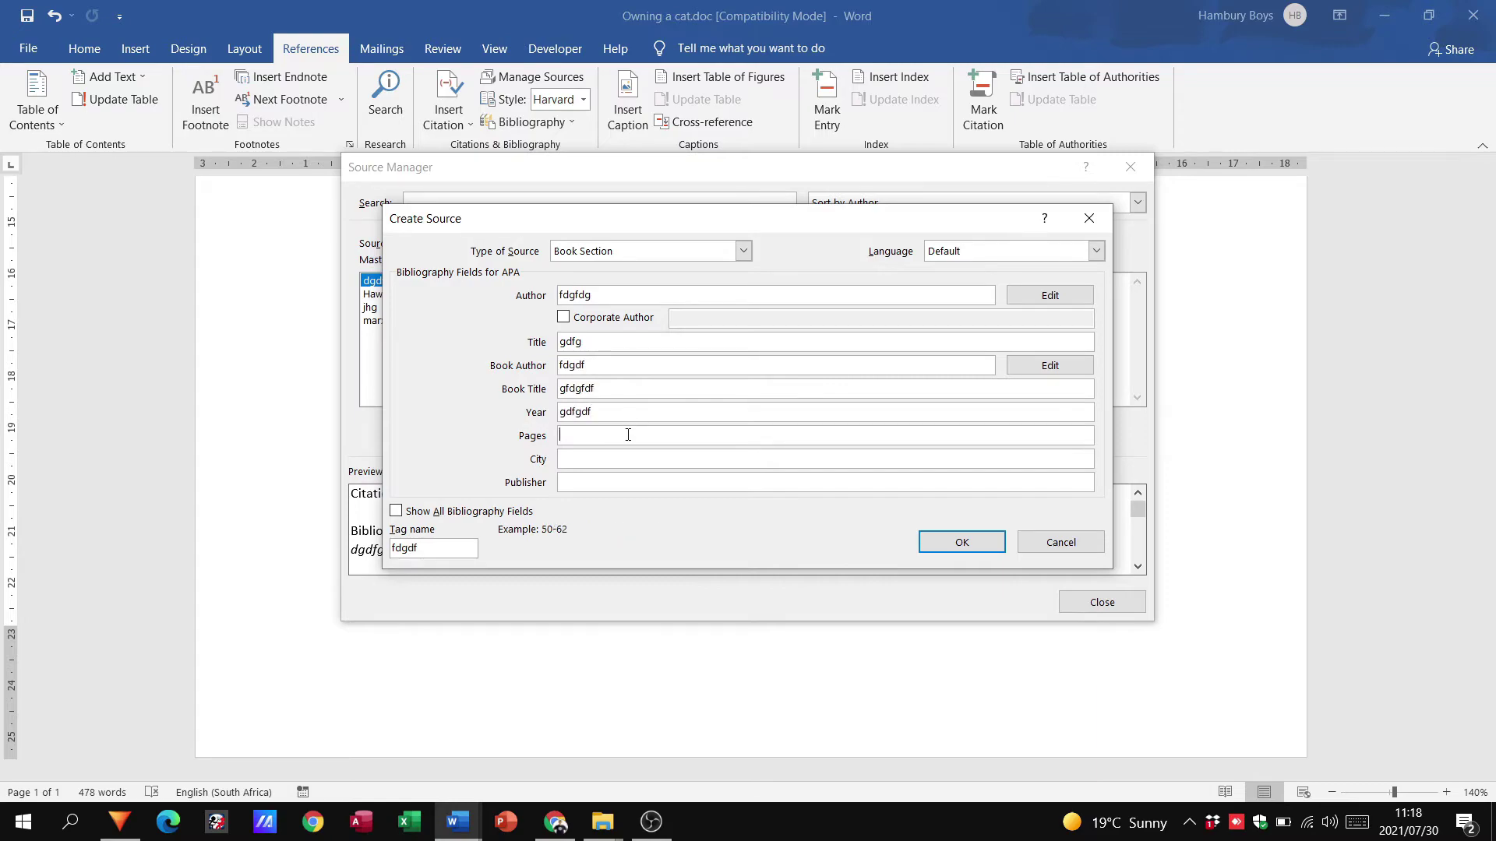
type("ddfgdfgd")
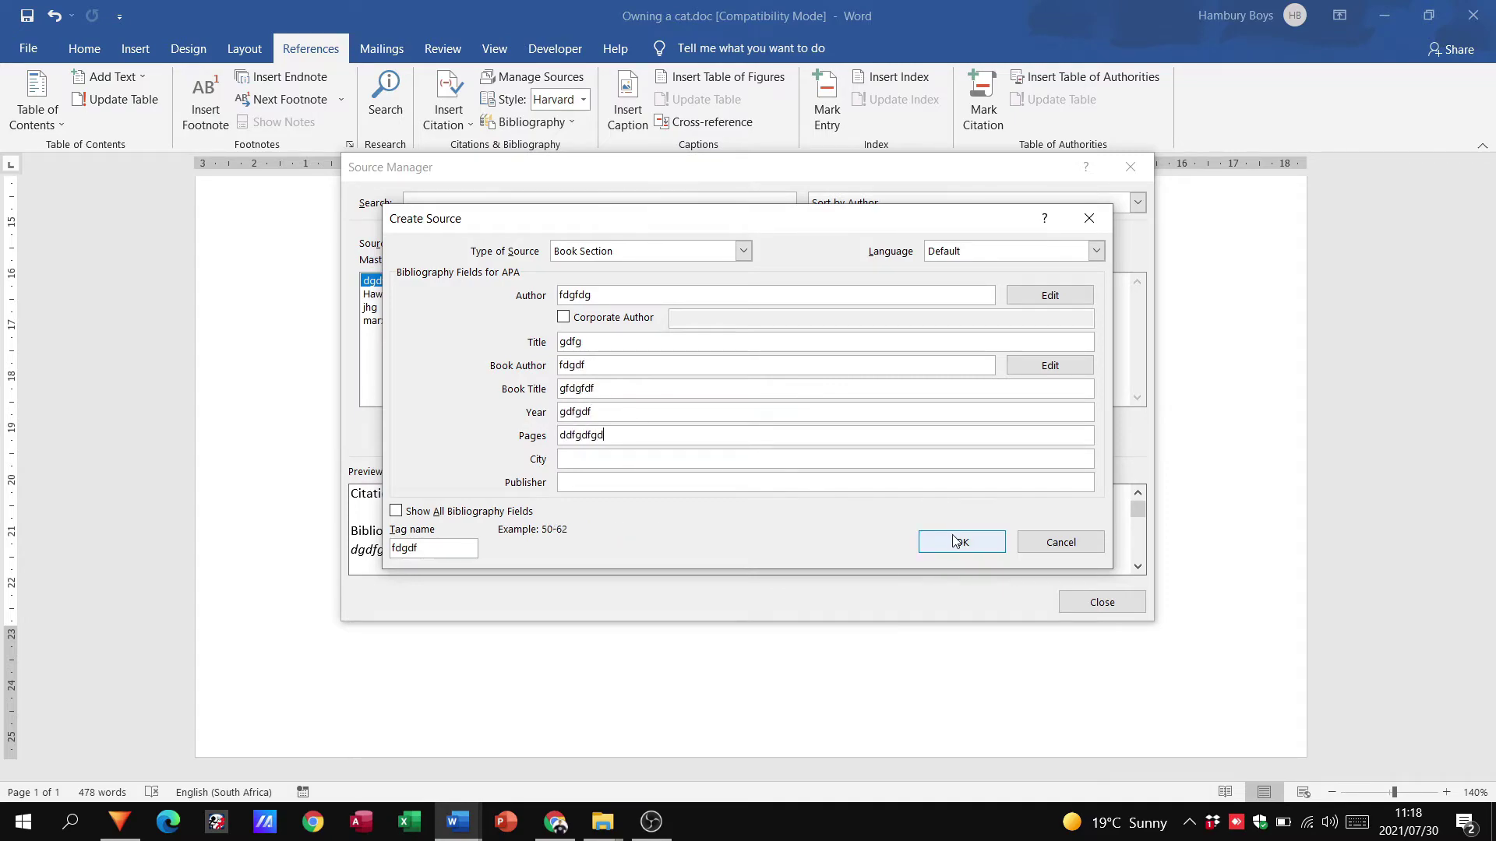
left_click(960, 541)
left_click(1102, 602)
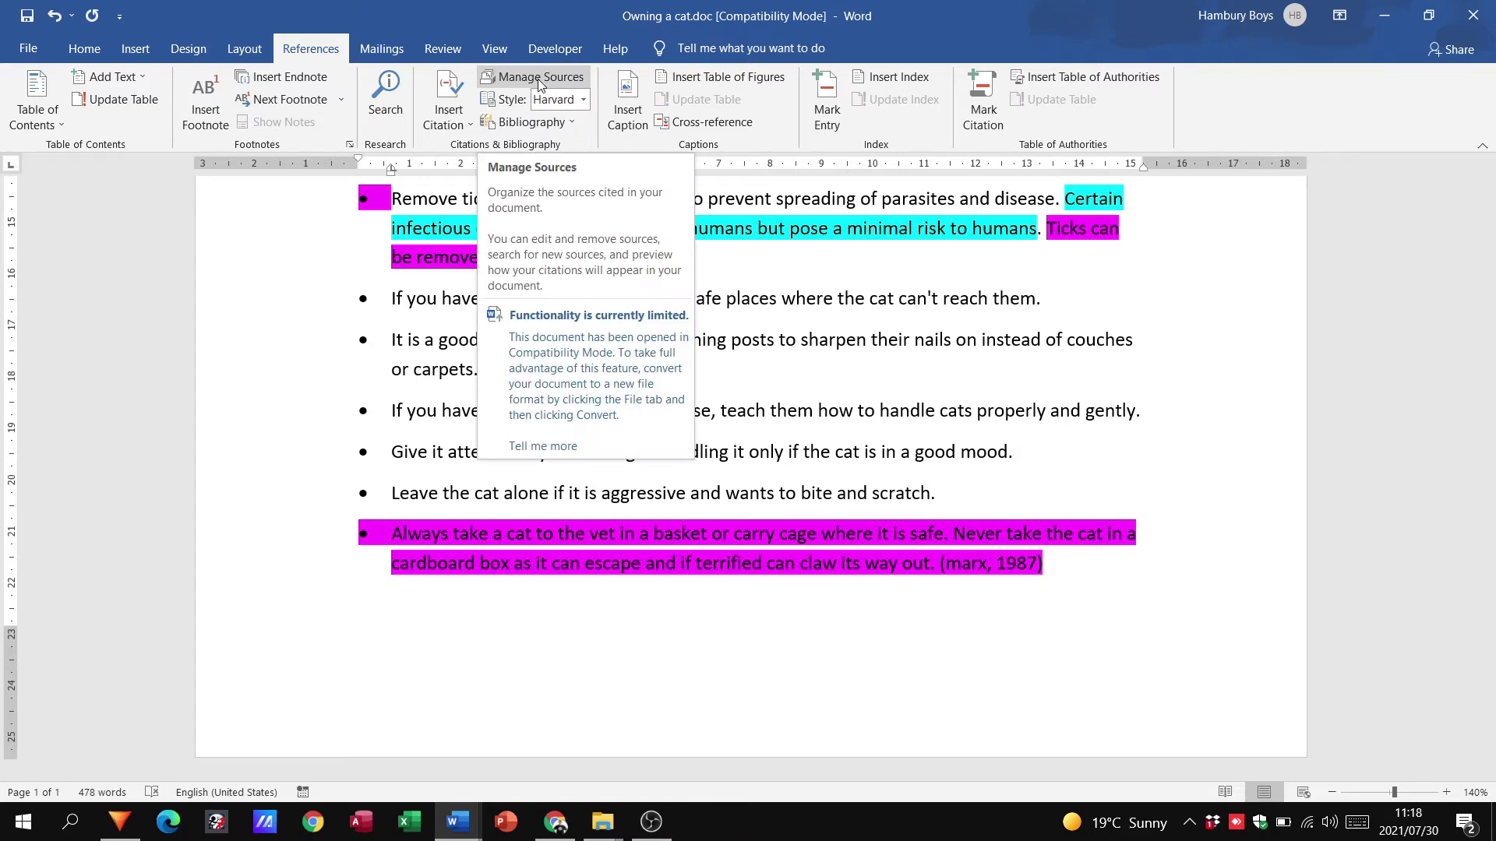
Step: Cite the fdgfdg source after 'or carpets.' in the scratching-posts bullet
left_click(452, 121)
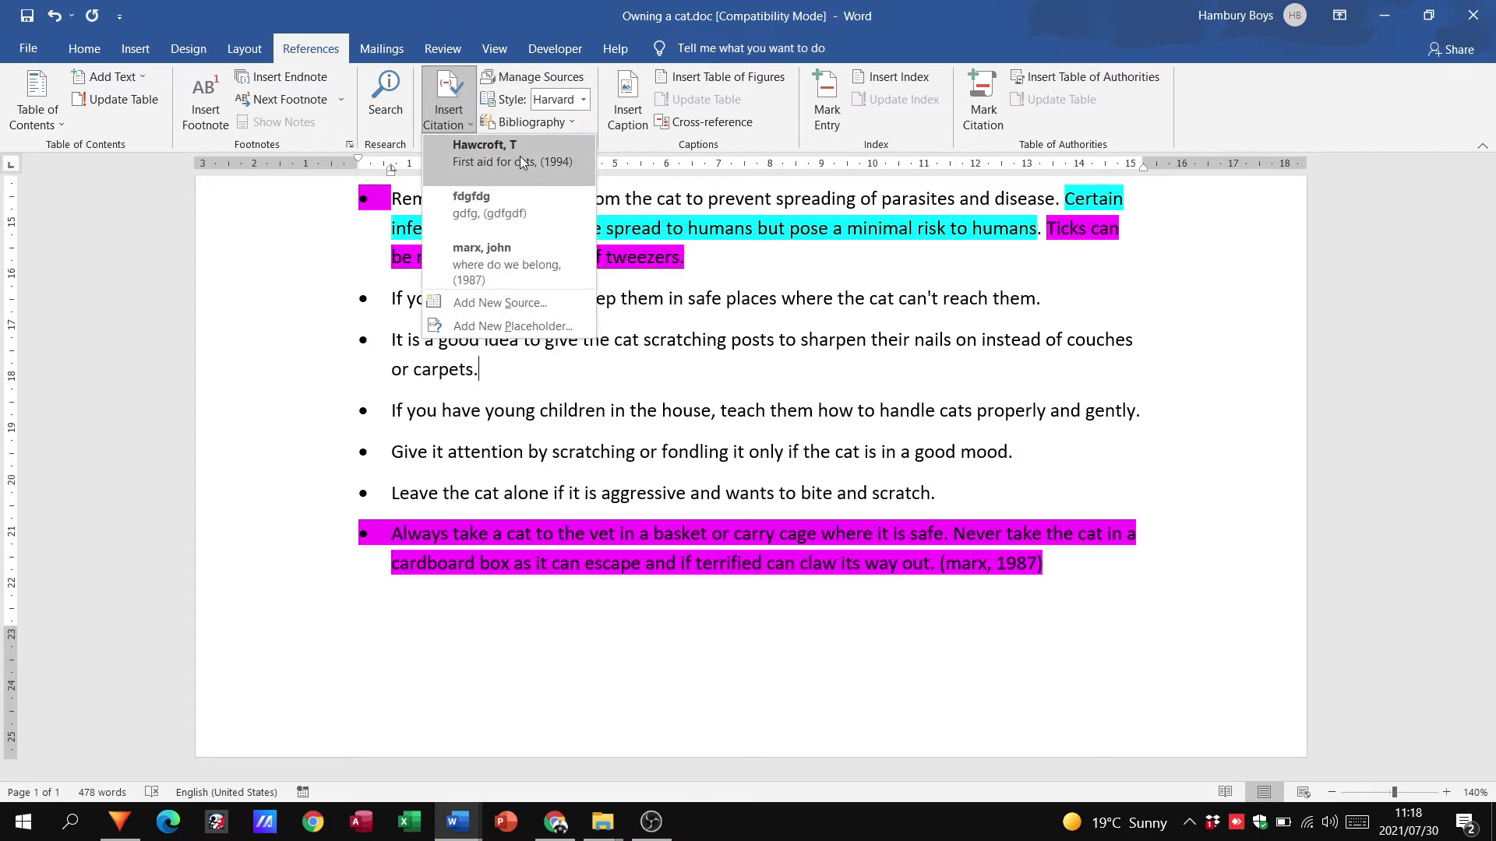
left_click(507, 201)
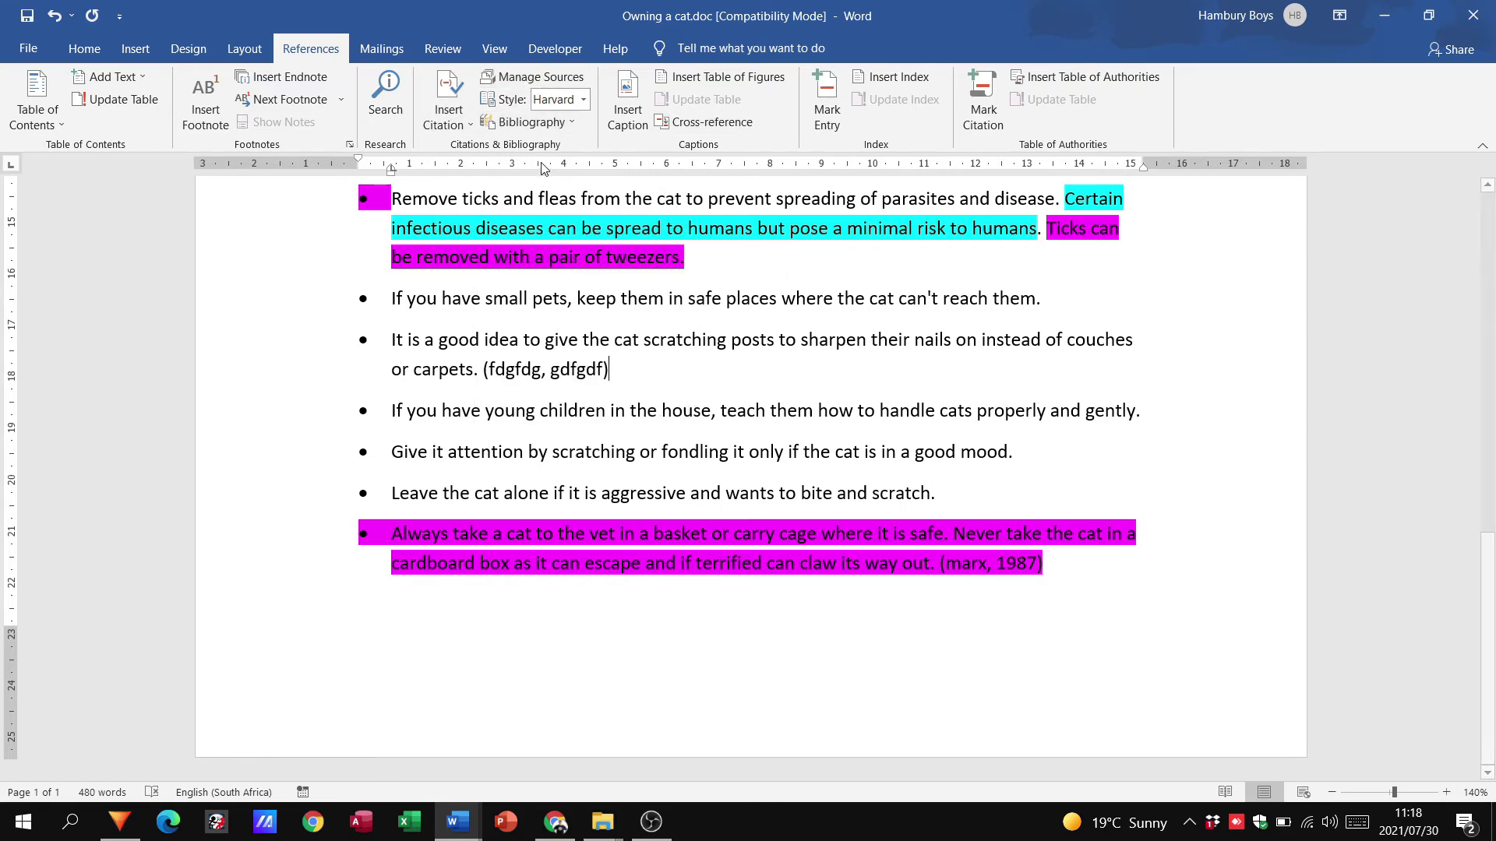
left_click(472, 120)
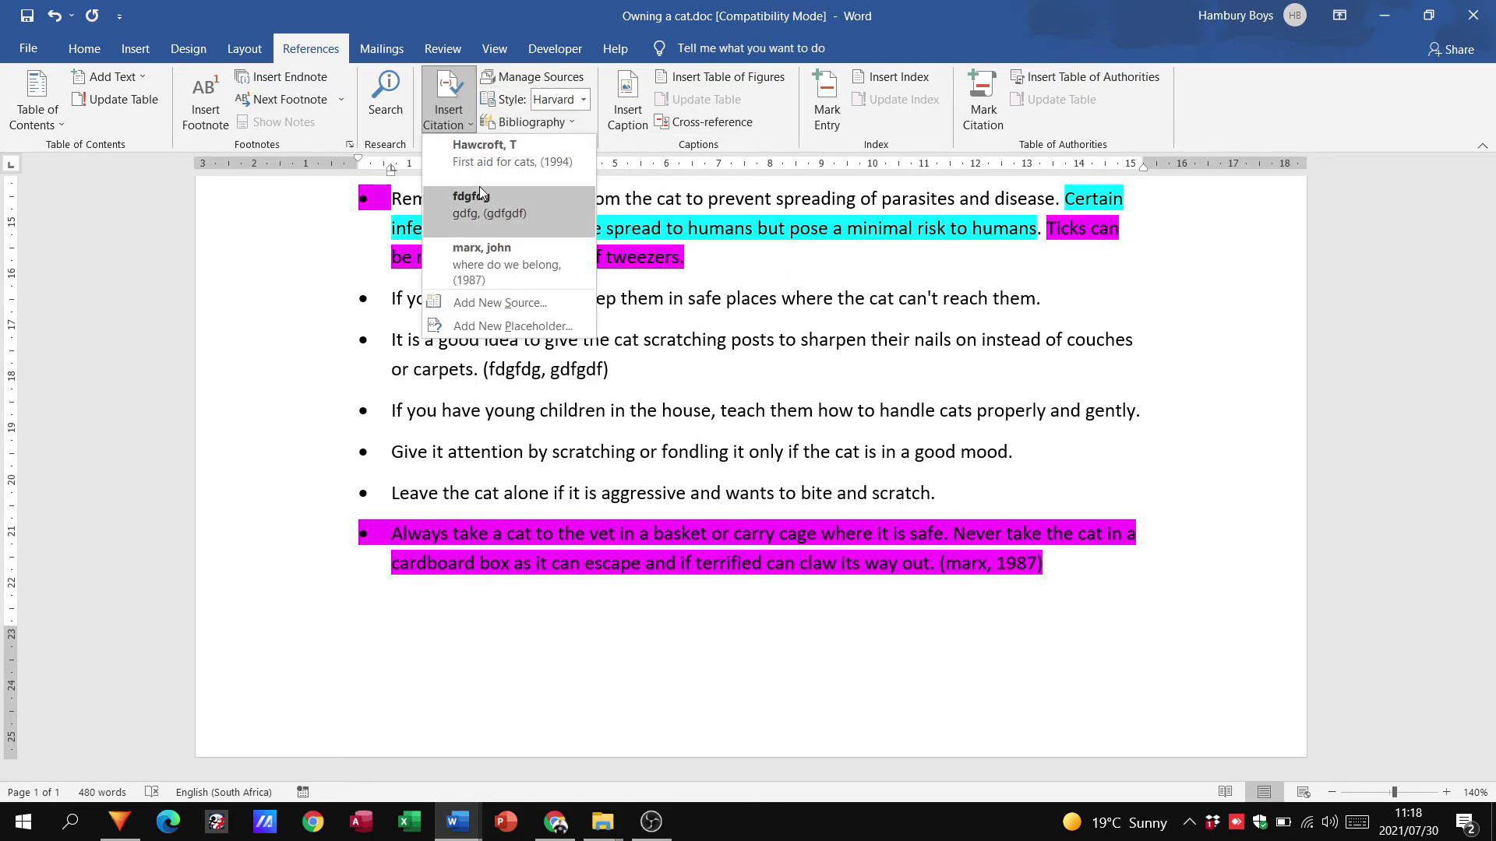
left_click(1005, 276)
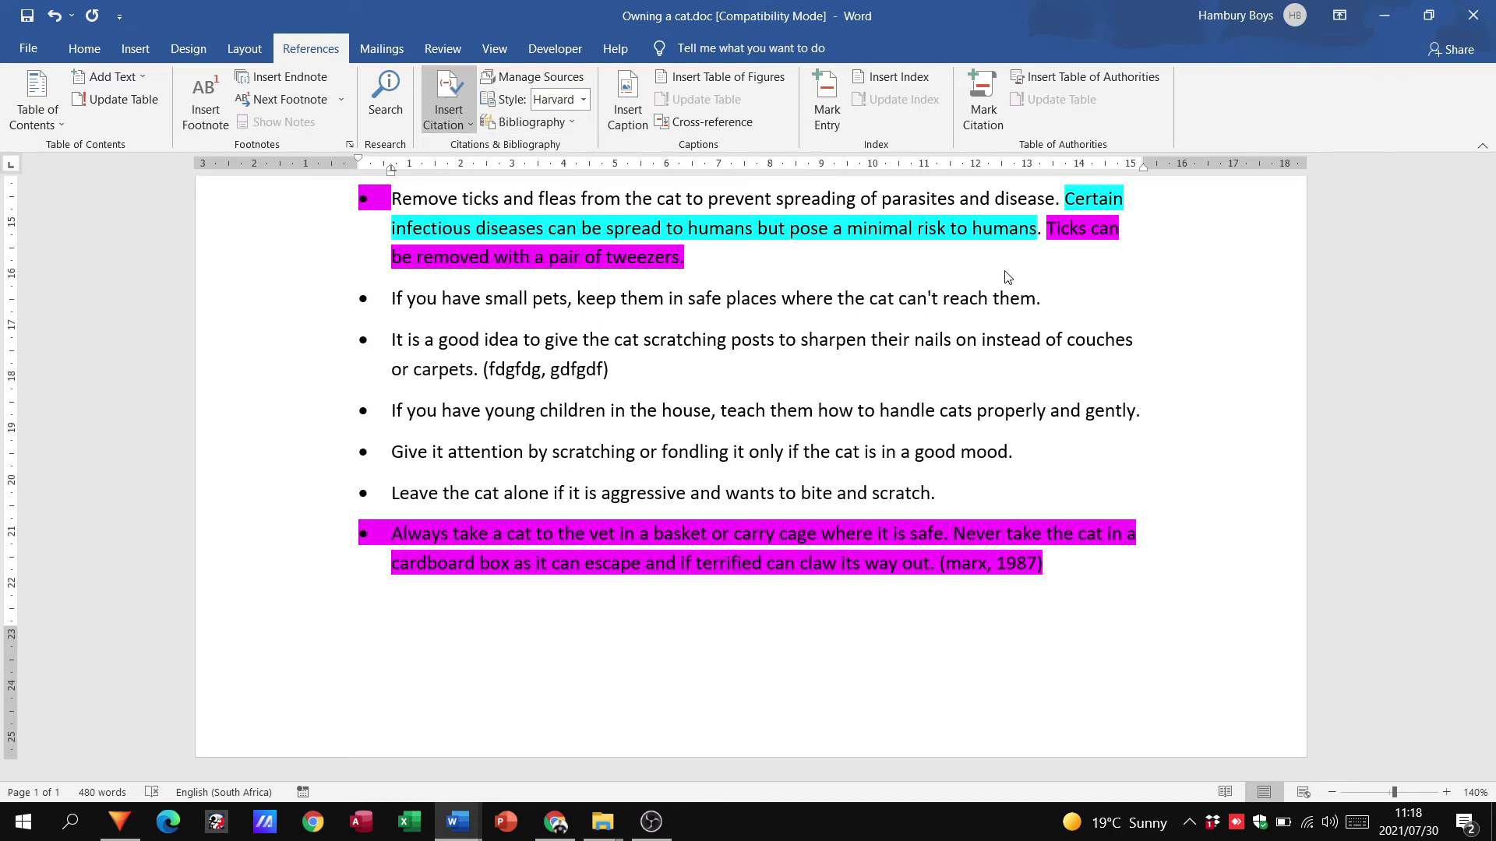